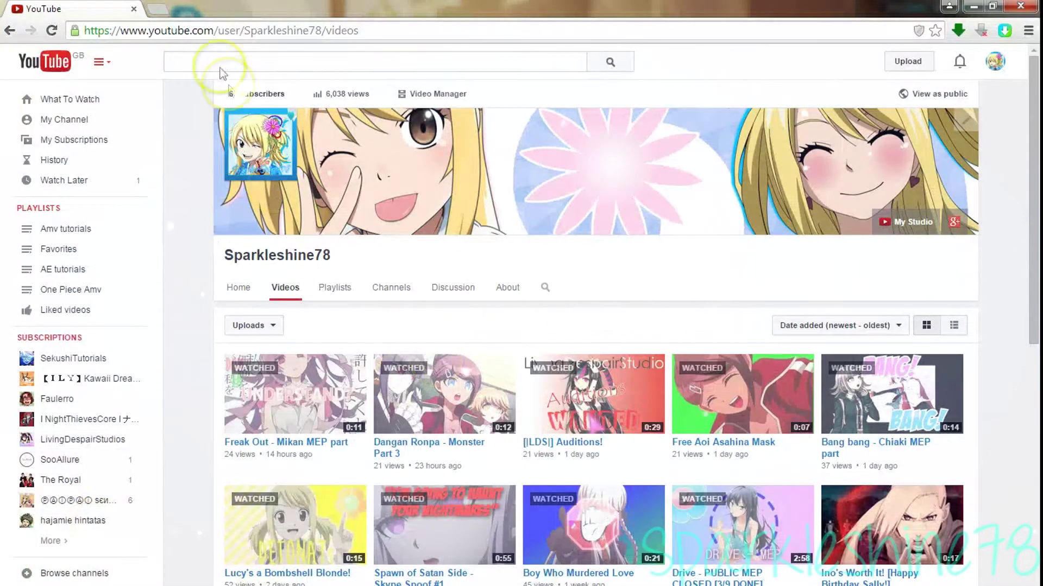
# Open the Online Image Editor website in a new Chrome tab and go to its blank-canvas options.
pyautogui.click(160, 9)
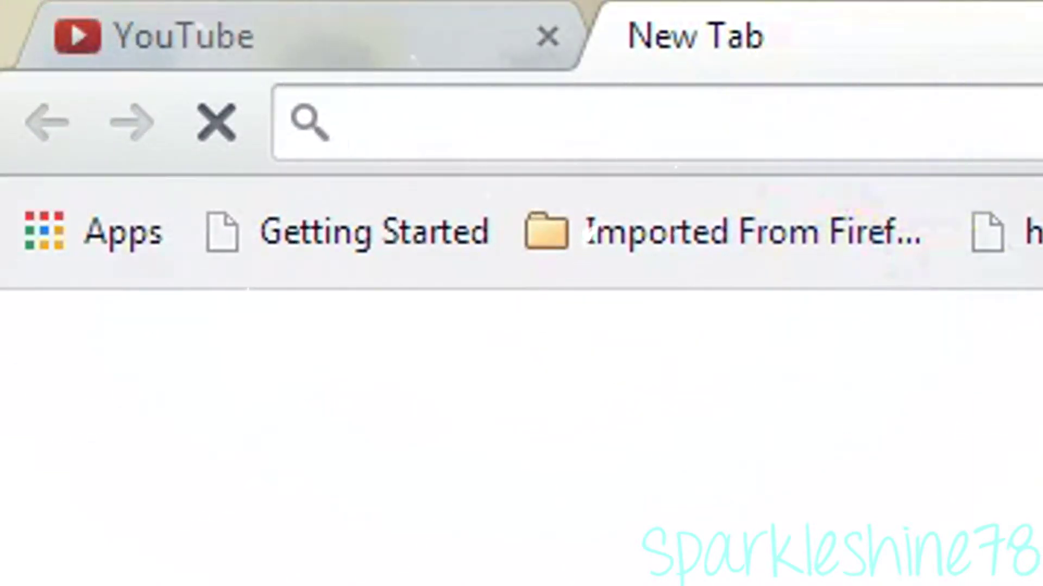
pyautogui.write('online')
pyautogui.press('Down')
pyautogui.press('Down')
pyautogui.press('Return')
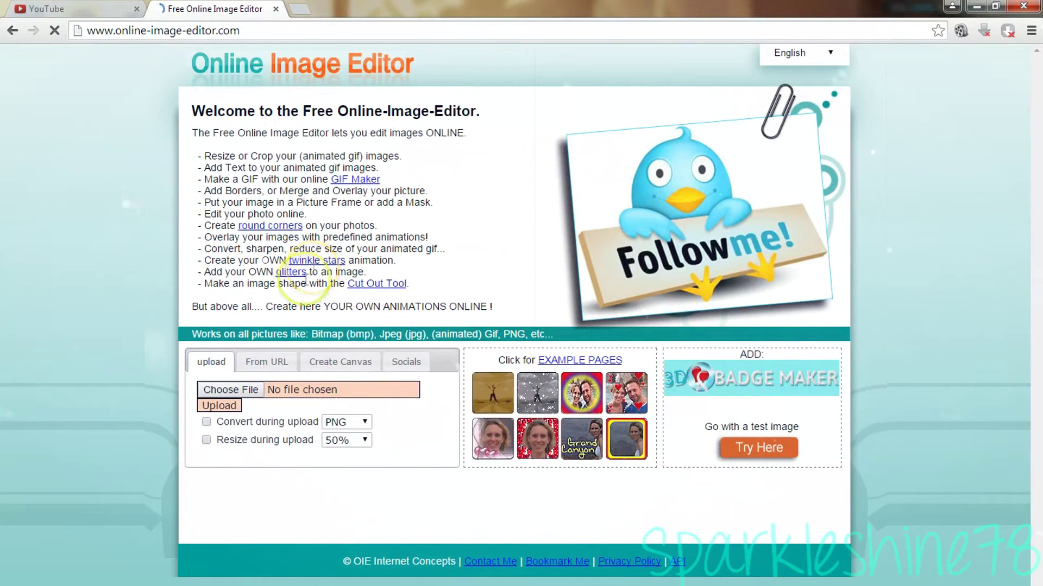
pyautogui.click(340, 362)
# Create a blank 350x200 canvas and resize it to 588x336.
pyautogui.click(314, 417)
pyautogui.click(325, 411)
pyautogui.click(379, 390)
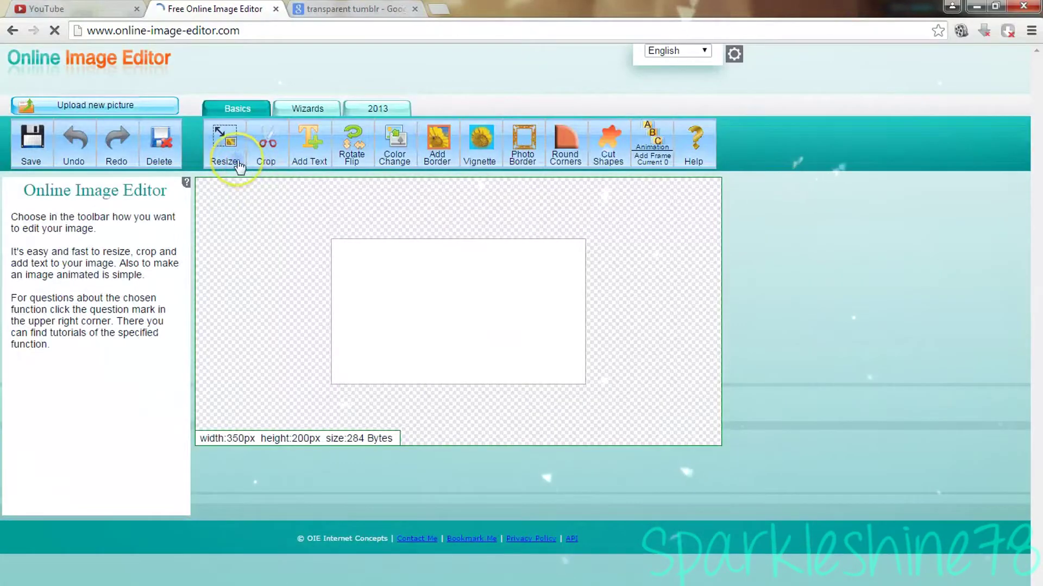
pyautogui.click(239, 167)
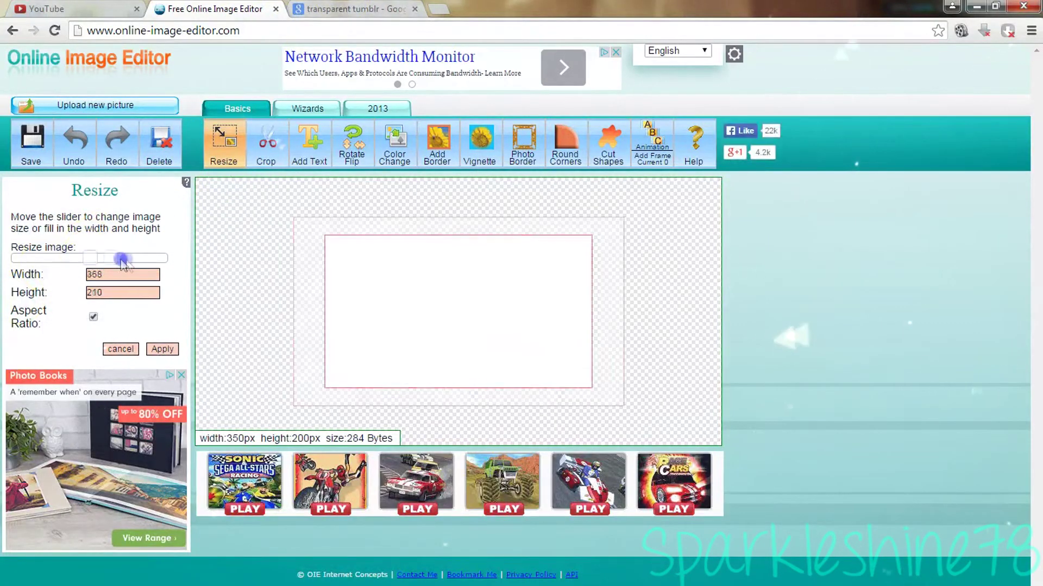
pyautogui.moveTo(89, 259); pyautogui.dragTo(144, 260)
pyautogui.click(159, 349)
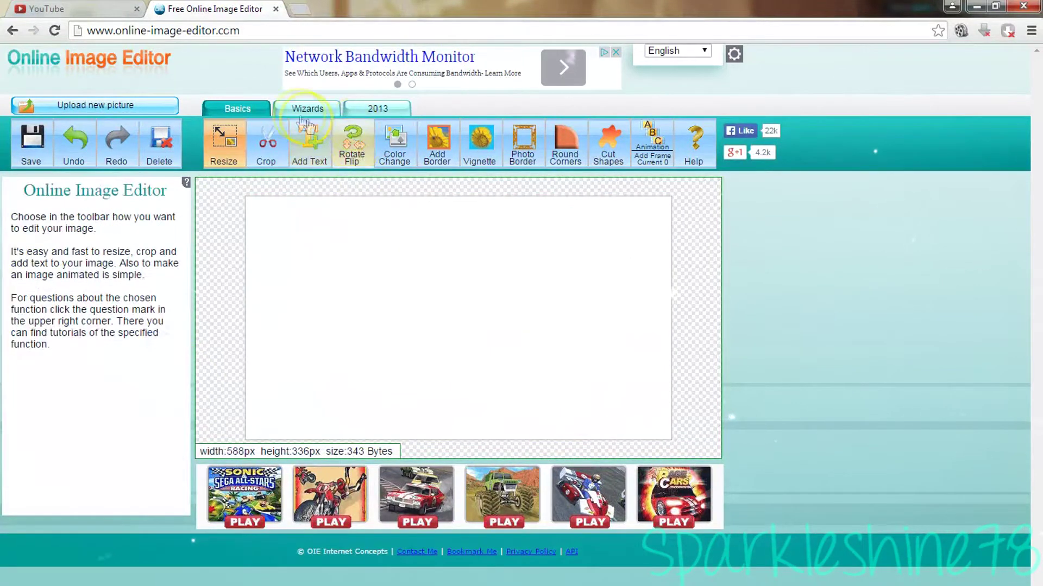
# Use the Transparency wizard to make the whole canvas transparent.
pyautogui.click(307, 108)
pyautogui.click(395, 142)
pyautogui.click(16, 434)
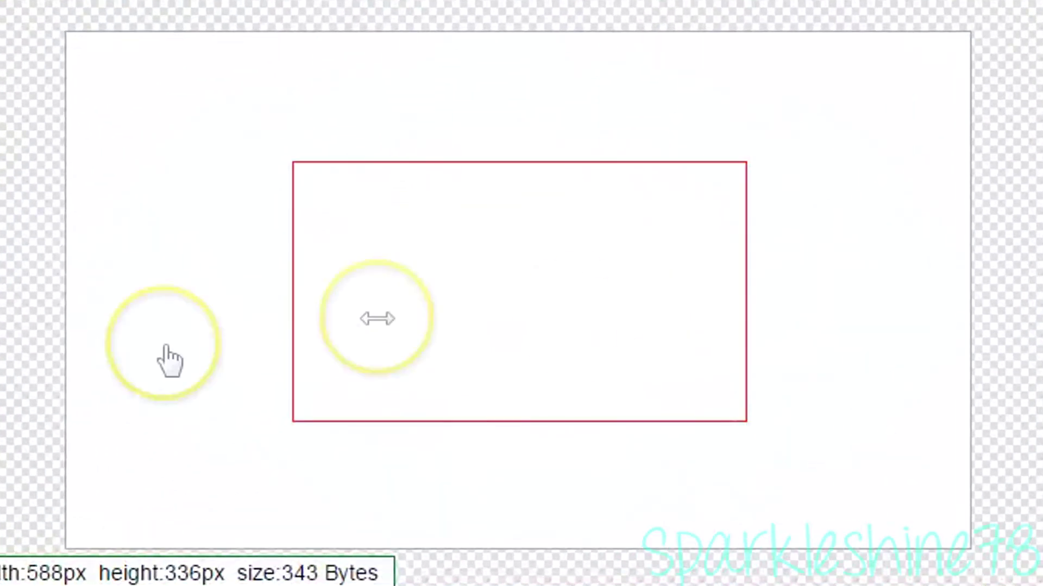
pyautogui.moveTo(392, 331); pyautogui.dragTo(286, 269)
pyautogui.moveTo(517, 289); pyautogui.dragTo(970, 533)
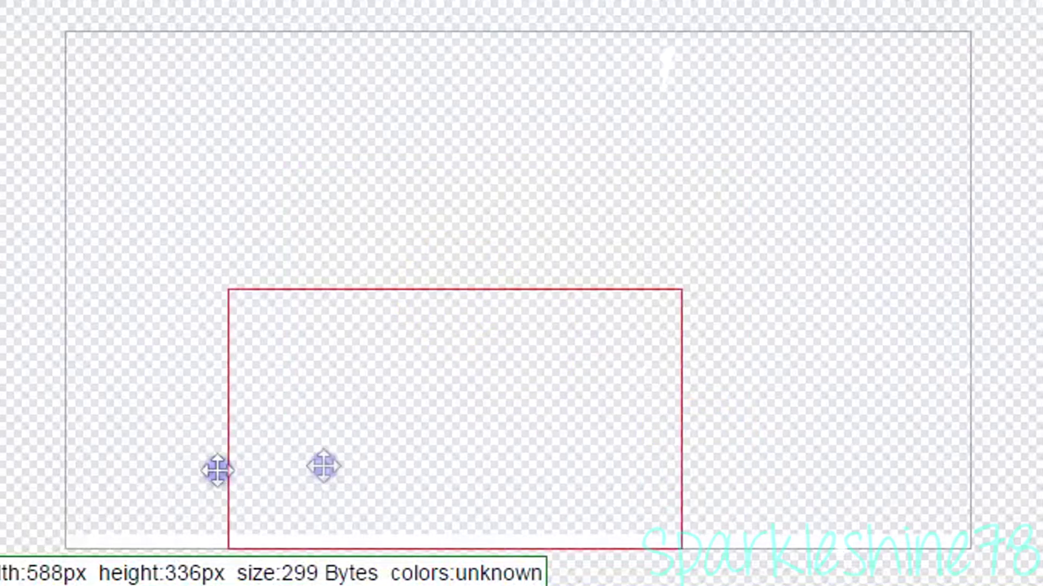
pyautogui.moveTo(519, 549)
pyautogui.mouseDown()
pyautogui.moveTo(971, 549)
pyautogui.moveTo(716, 103)
pyautogui.mouseUp()
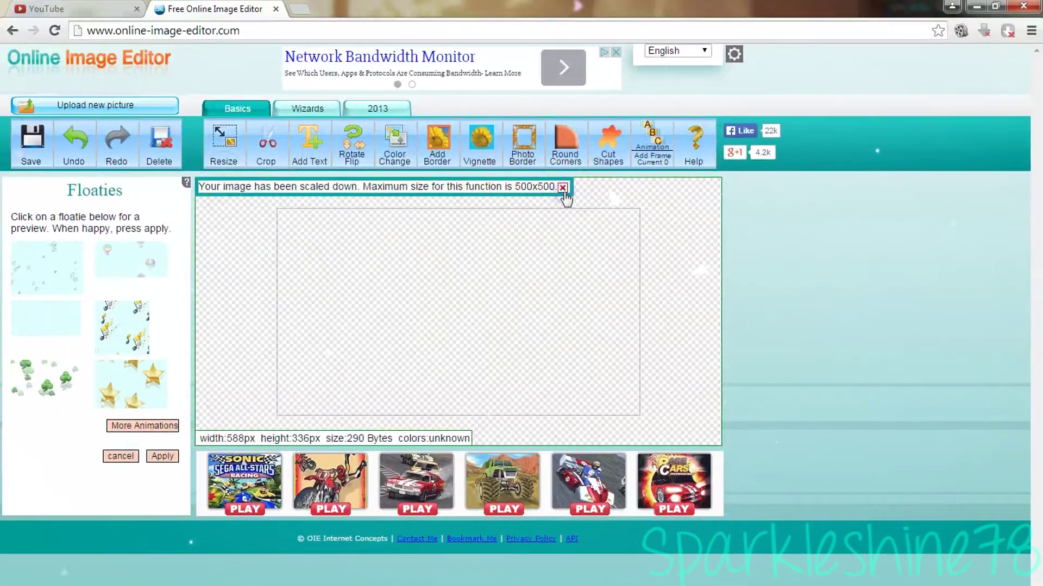
# Add the 'Then follow me' text, curve it into a 360° arc and centre it on the canvas.
pyautogui.click(309, 144)
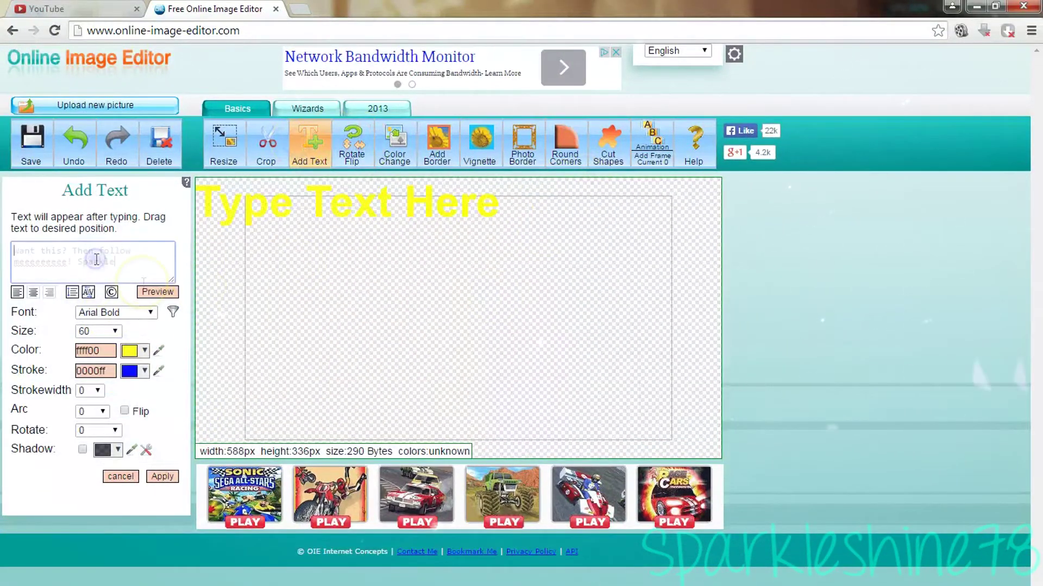
pyautogui.moveTo(412, 234); pyautogui.dragTo(499, 312)
pyautogui.click(158, 292)
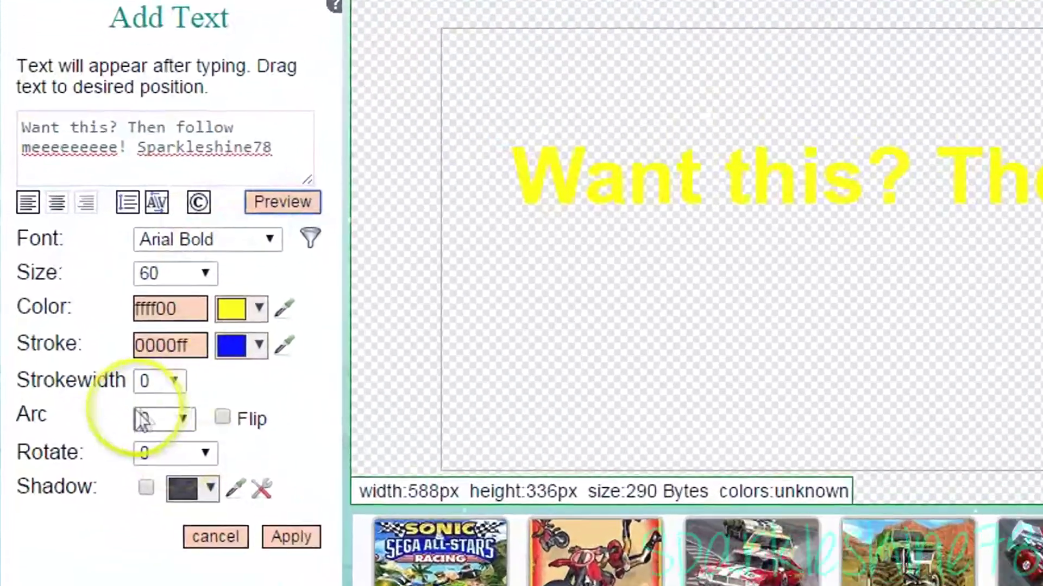
pyautogui.click(140, 421)
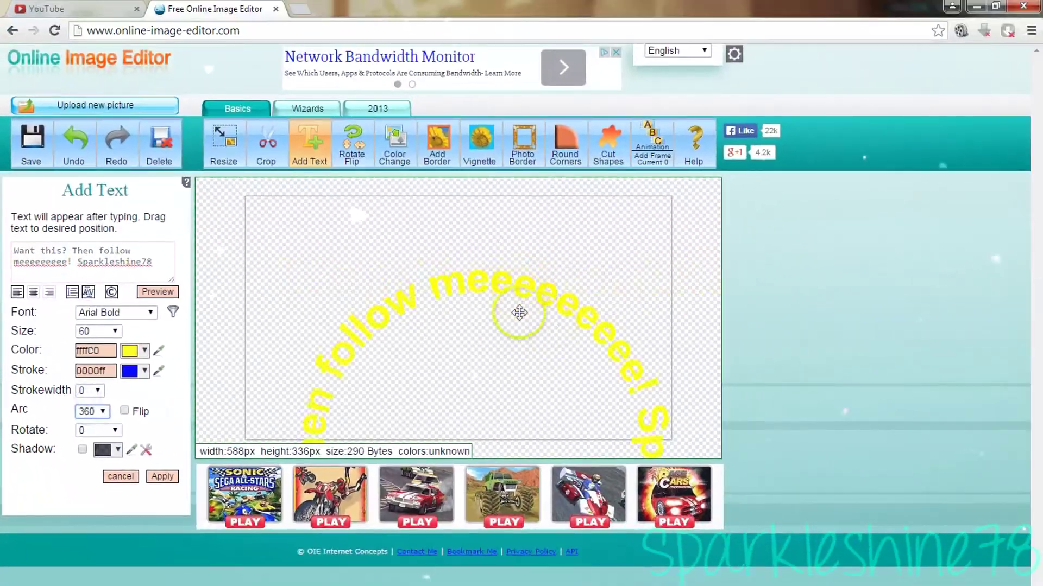
pyautogui.rightClick(503, 261)
pyautogui.moveTo(502, 261); pyautogui.dragTo(486, 160)
pyautogui.click(80, 274)
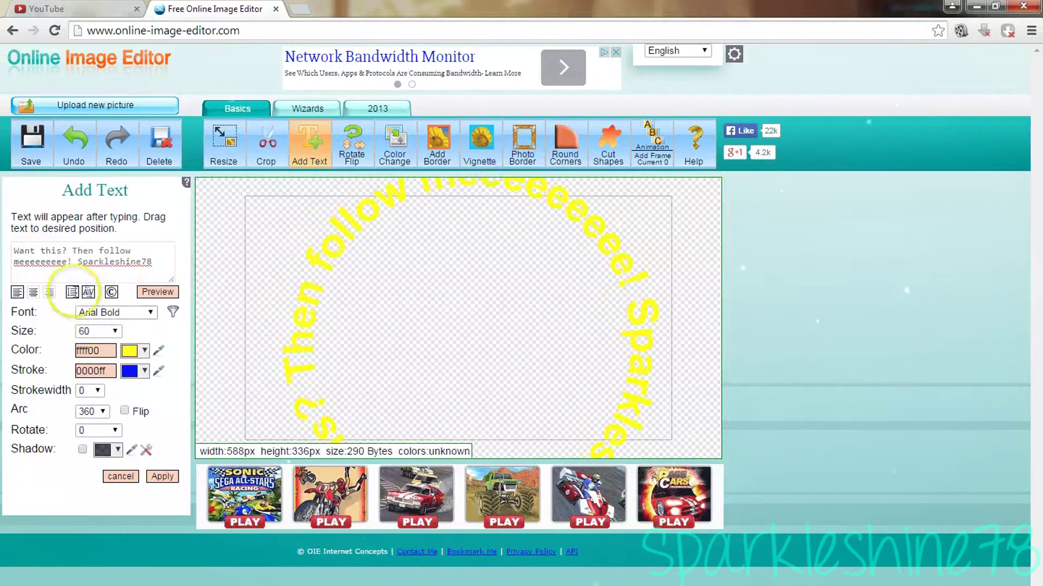
# Set the text font to BatFont at size 45.
pyautogui.click(91, 330)
pyautogui.click(136, 311)
pyautogui.click(135, 310)
pyautogui.click(92, 398)
pyautogui.click(126, 315)
pyautogui.click(109, 345)
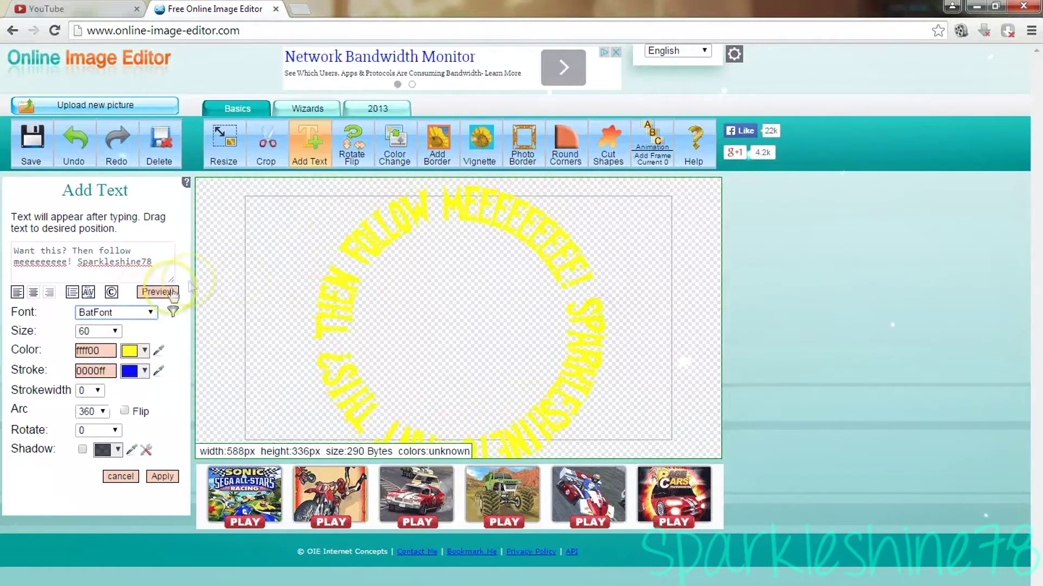
pyautogui.click(126, 312)
pyautogui.click(117, 364)
pyautogui.click(114, 331)
pyautogui.click(86, 478)
pyautogui.click(98, 331)
pyautogui.click(86, 508)
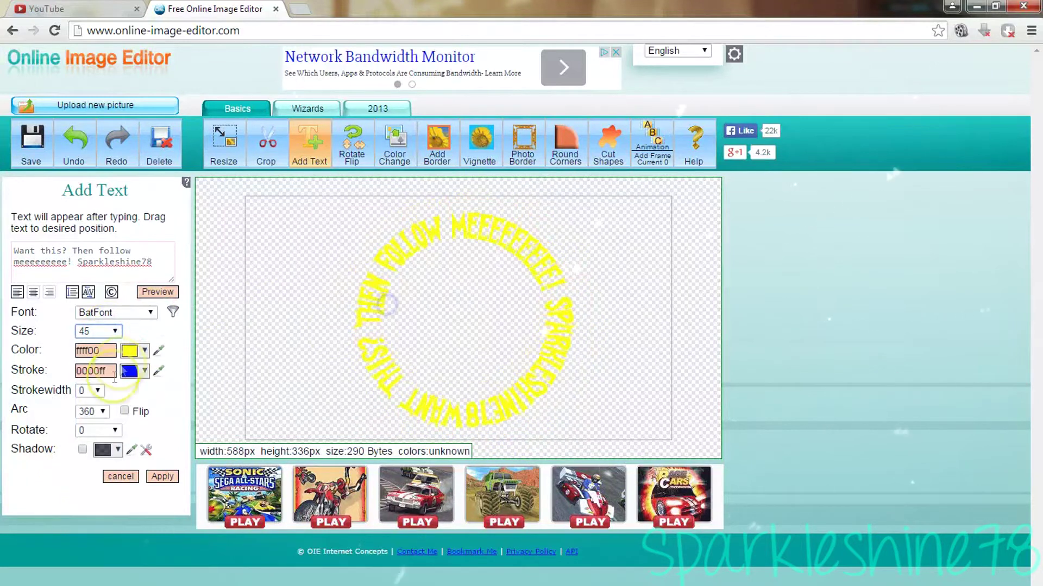
# Colour the text light blue (00bfff), add a blue stroke of width 2 and a shadow, then apply it.
pyautogui.click(131, 351)
pyautogui.click(282, 390)
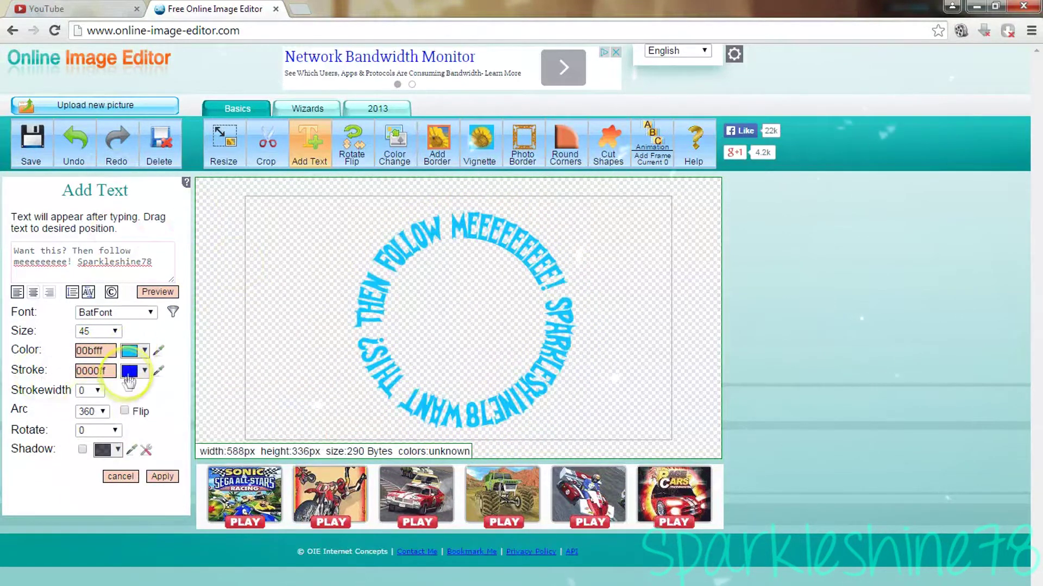
pyautogui.click(87, 427)
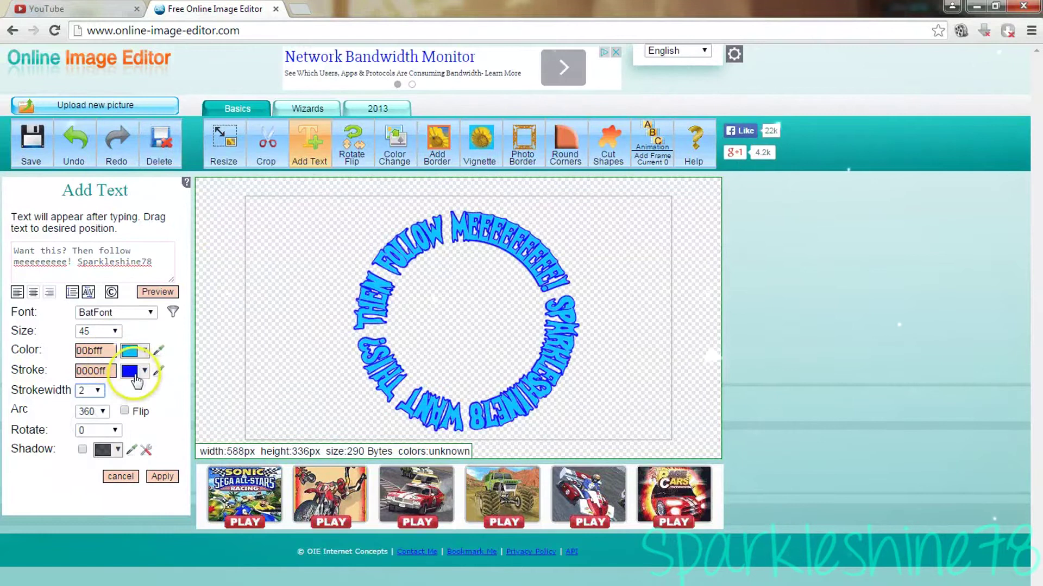
pyautogui.click(82, 449)
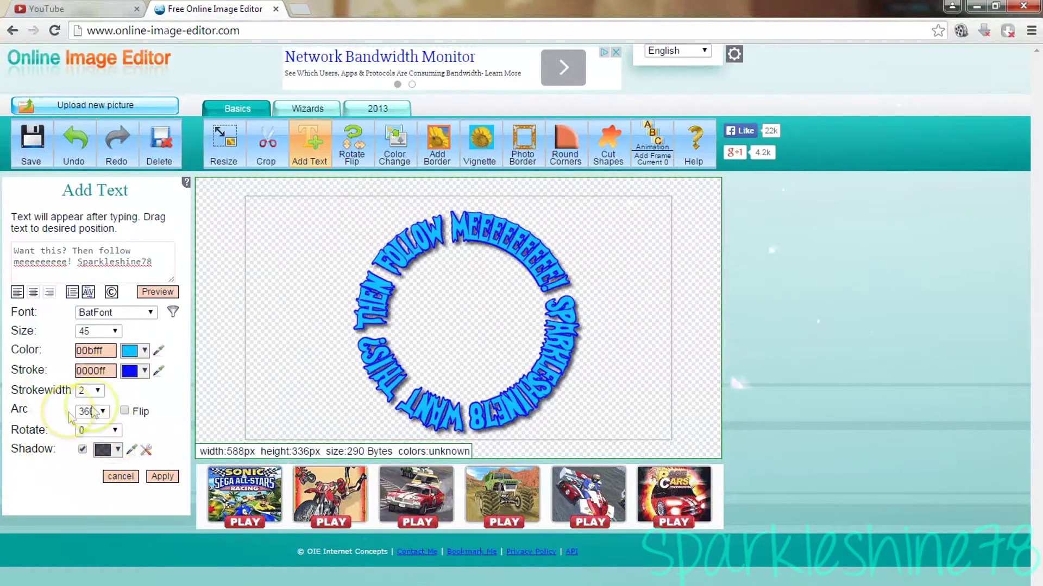
pyautogui.click(161, 477)
pyautogui.rightClick(399, 260)
# Save the image as the PNG 'circle thingie' and import it into the Vegas Pro project media.
pyautogui.click(408, 274)
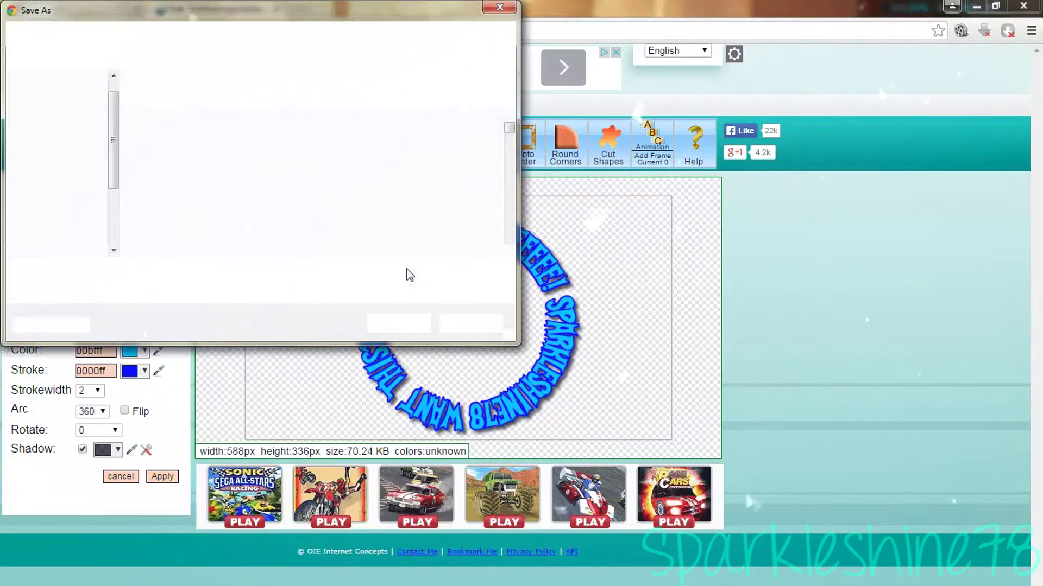
pyautogui.write('crcle thingi')
pyautogui.write('e m')
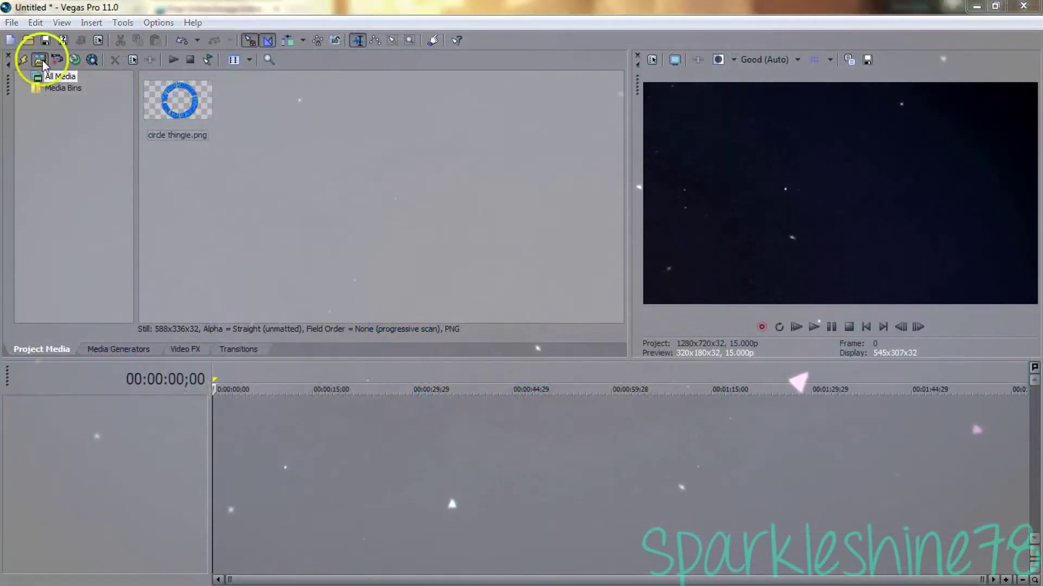
pyautogui.click(39, 60)
pyautogui.click(688, 358)
pyautogui.click(118, 349)
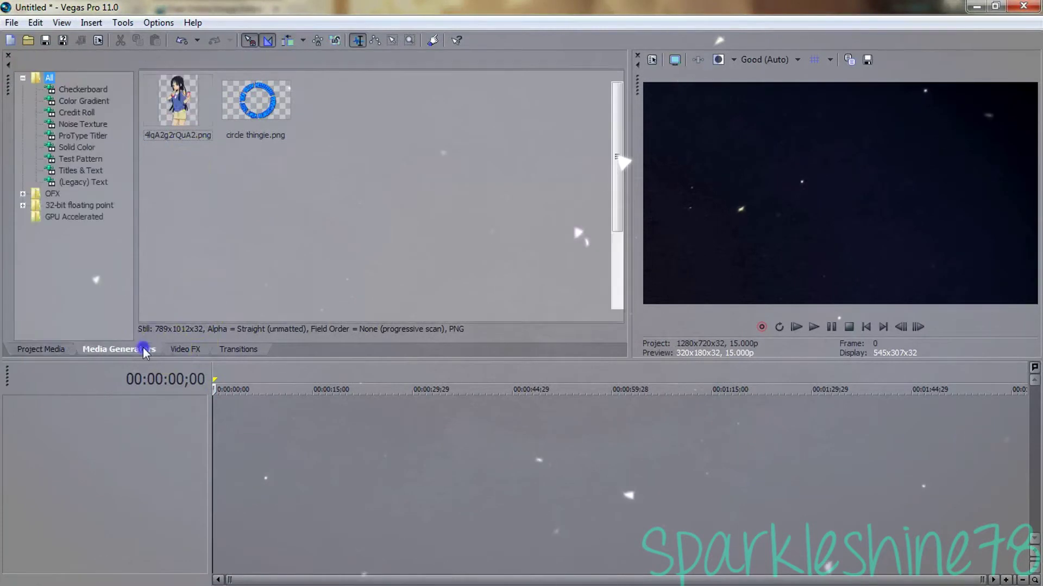
# Drop the Sunburst Color Gradient onto the timeline and recolour its outer and centre points in blues.
pyautogui.click(84, 101)
pyautogui.moveTo(565, 269); pyautogui.dragTo(216, 402)
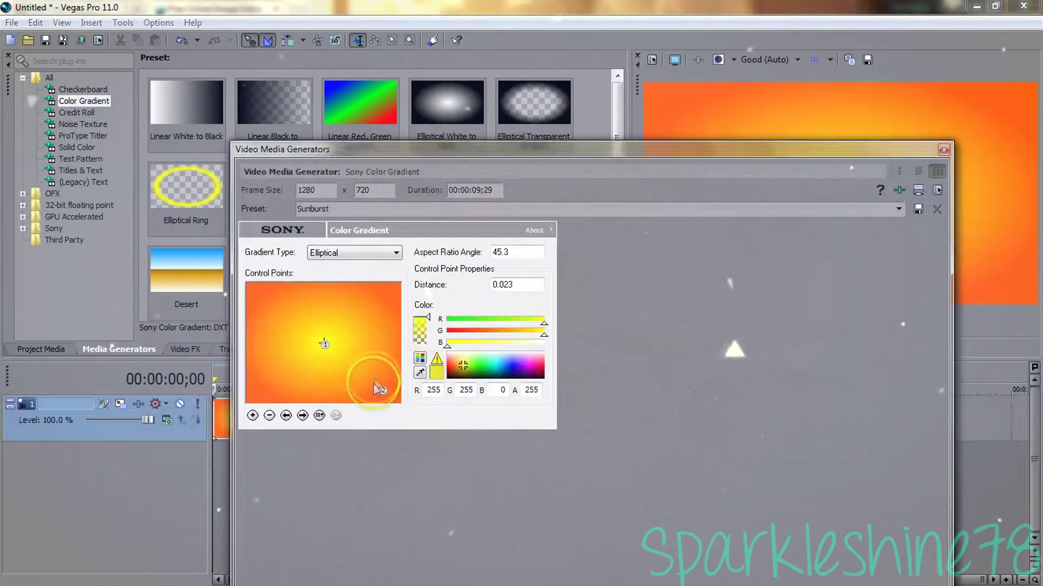
pyautogui.moveTo(375, 389); pyautogui.dragTo(402, 405)
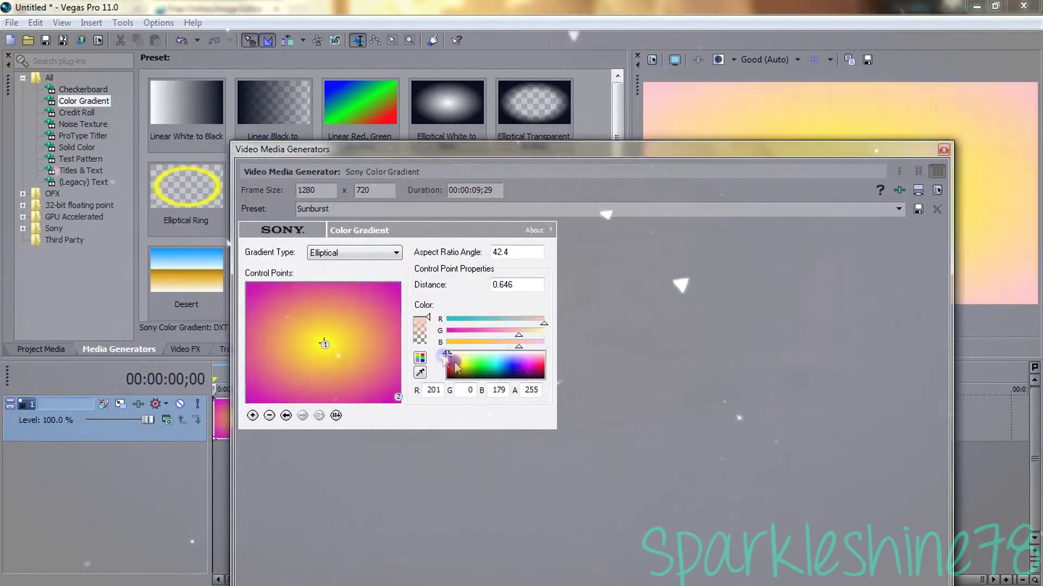
pyautogui.moveTo(525, 371); pyautogui.dragTo(502, 367)
pyautogui.click(321, 341)
pyautogui.click(505, 365)
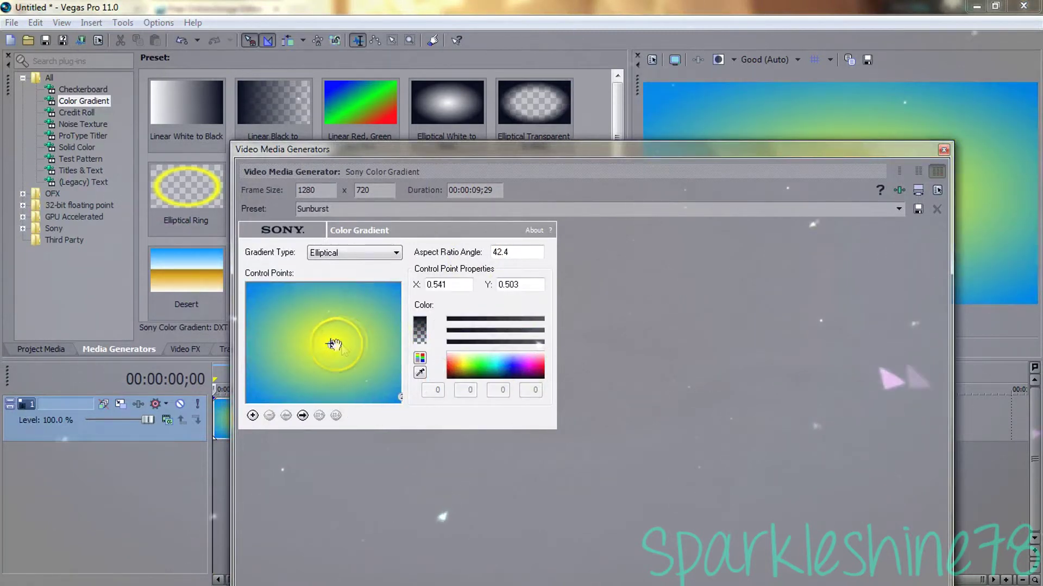
pyautogui.moveTo(523, 365); pyautogui.dragTo(503, 367)
pyautogui.click(943, 150)
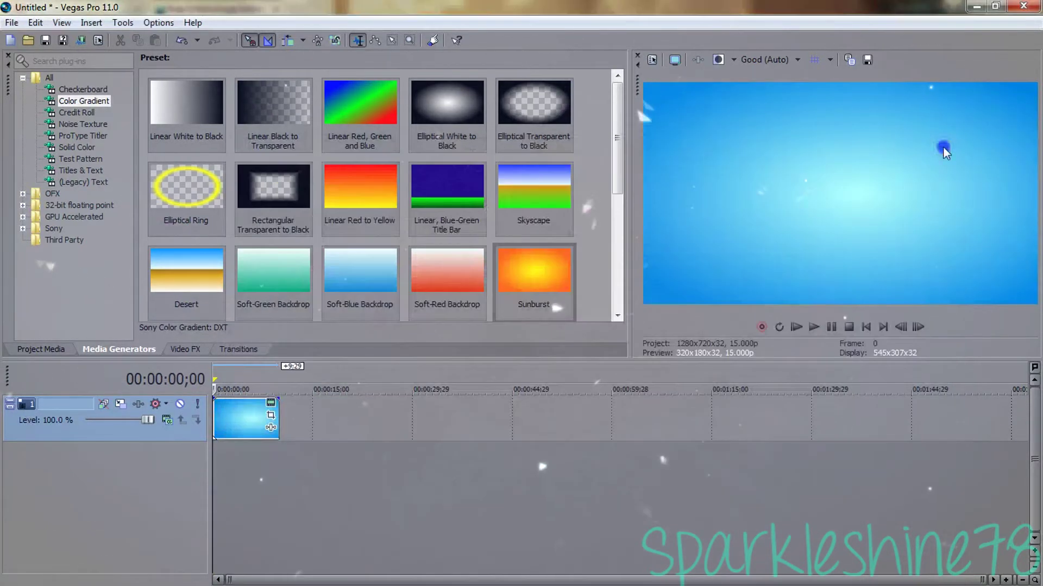
pyautogui.click(41, 349)
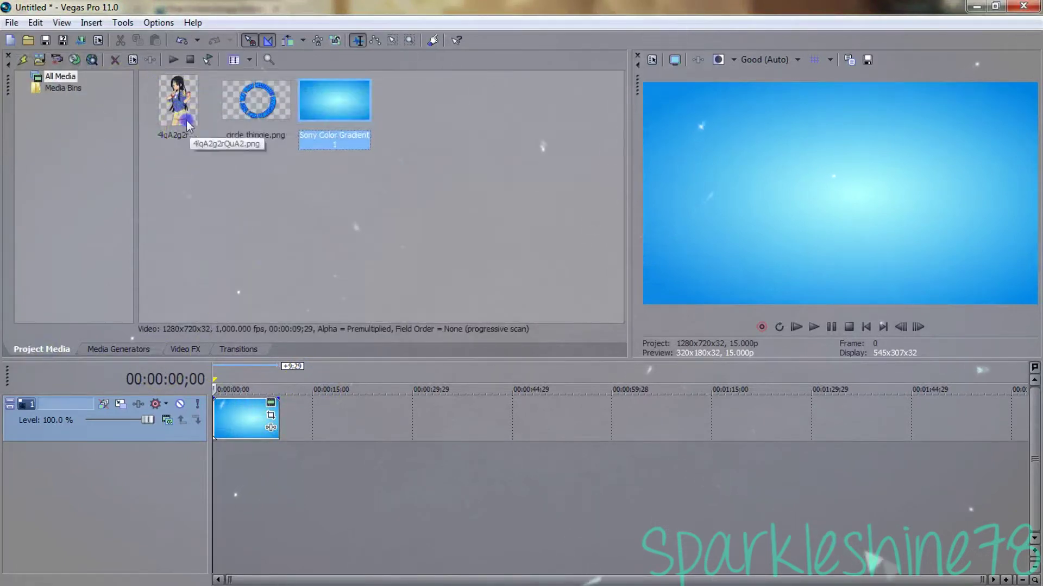
# Place the character image on a track above the gradient and trim the gradient to match.
pyautogui.moveTo(188, 126); pyautogui.dragTo(228, 418)
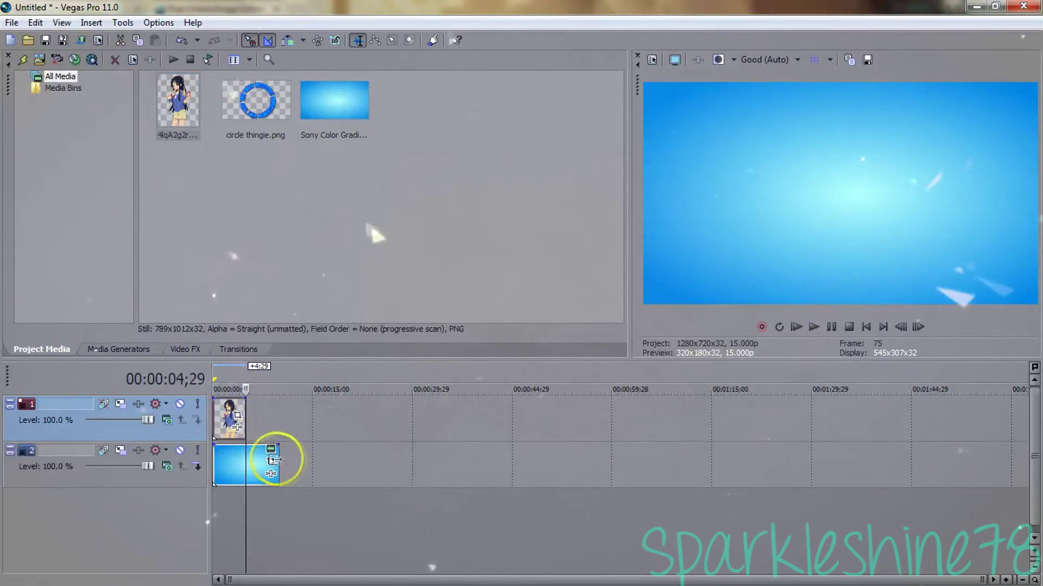
pyautogui.moveTo(276, 460); pyautogui.dragTo(245, 461)
pyautogui.scroll(3, 245, 460)
pyautogui.hotkey('ctrl', 'Home')
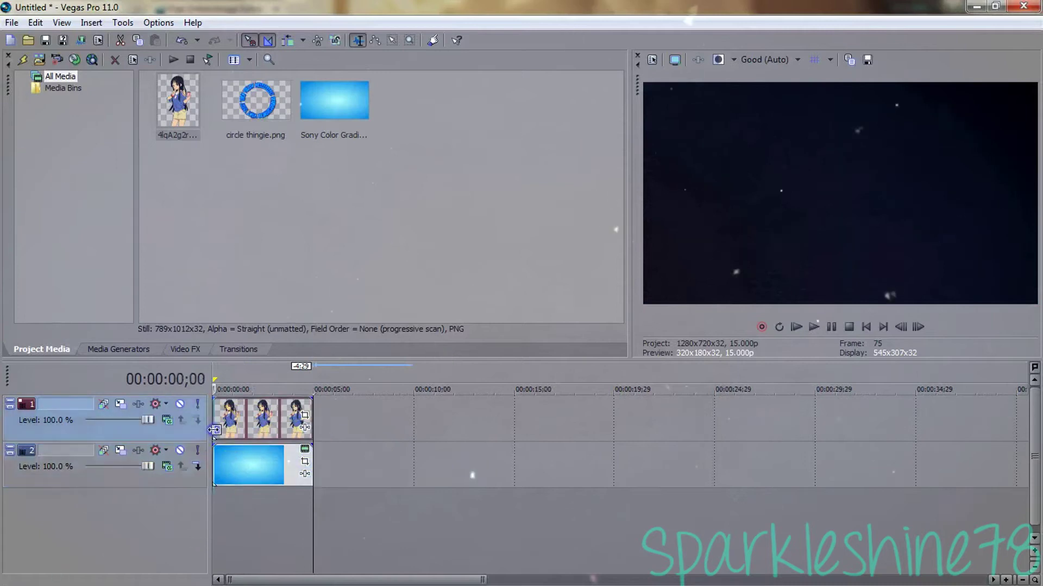
# Switch the character track's compositing mode to 3D in Track Motion.
pyautogui.click(121, 404)
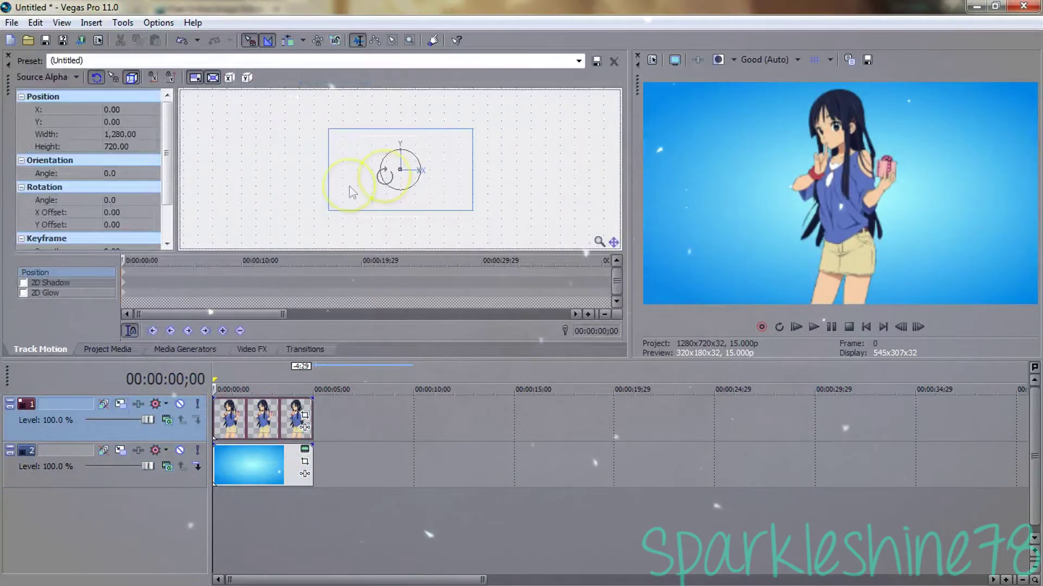
pyautogui.click(167, 420)
pyautogui.click(217, 196)
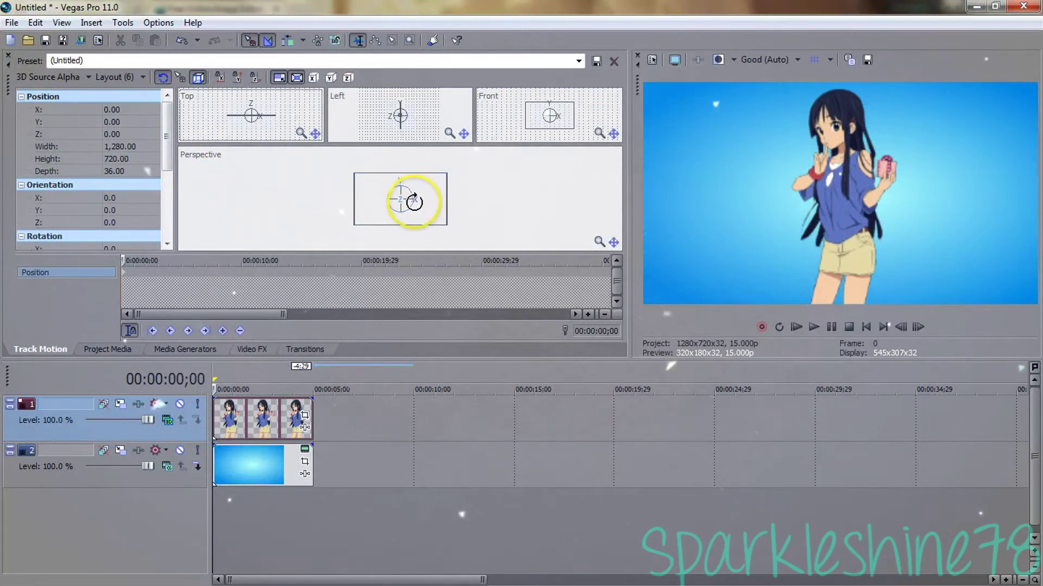
# Keyframe the layer turned edge-on around Y, with Z orientation reset to 0.
pyautogui.click(138, 261)
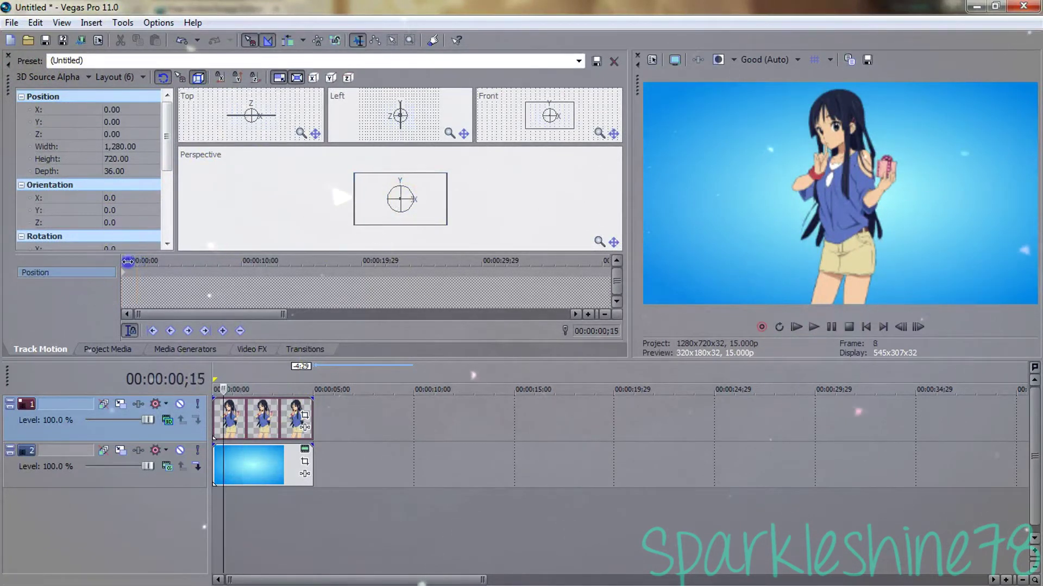
pyautogui.moveTo(421, 205); pyautogui.dragTo(403, 195)
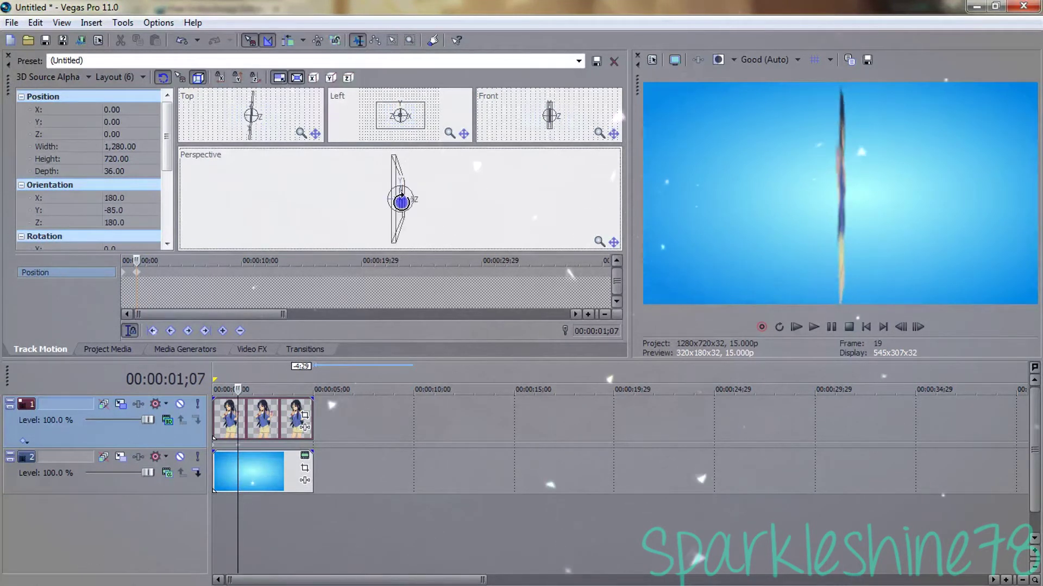
pyautogui.doubleClick(116, 210)
pyautogui.write('-90')
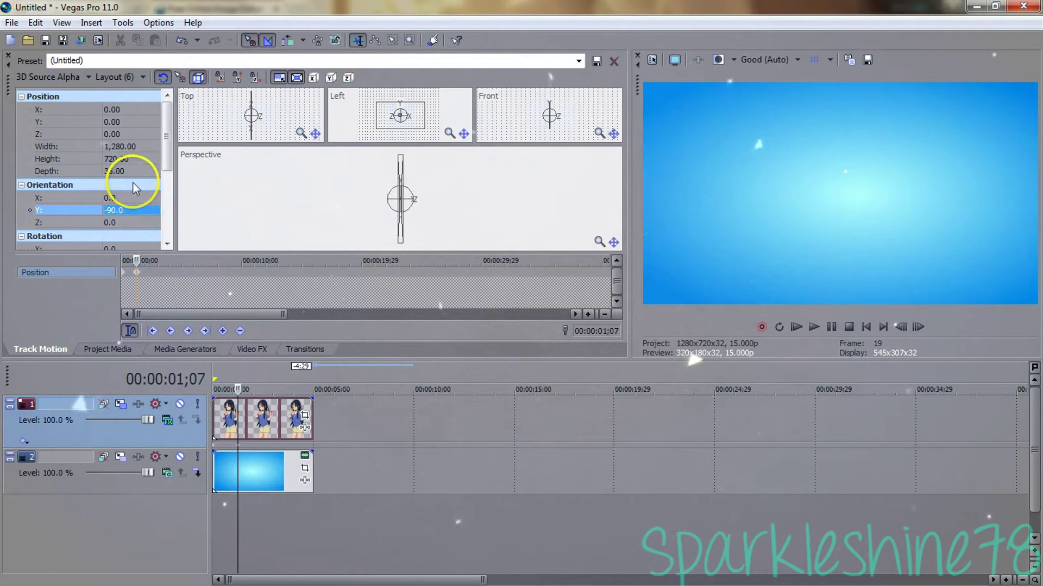
pyautogui.moveTo(137, 261); pyautogui.dragTo(139, 260)
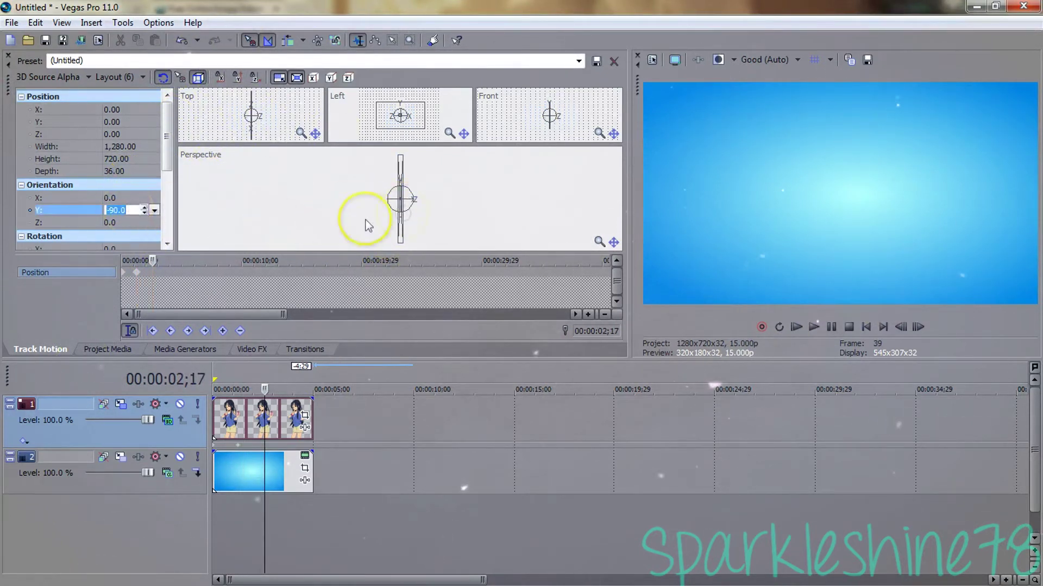
pyautogui.moveTo(406, 200); pyautogui.dragTo(408, 202)
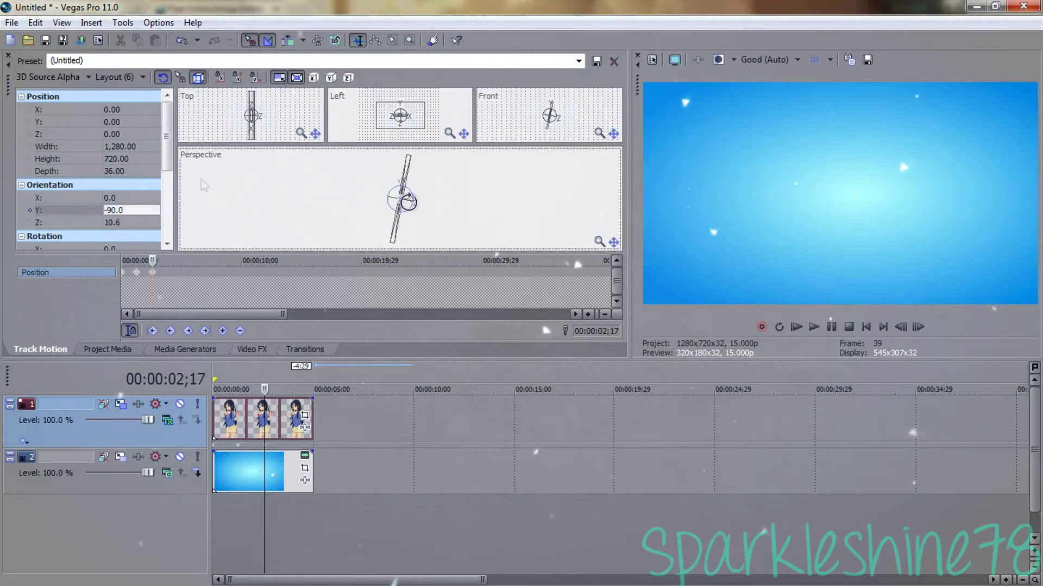
pyautogui.click(117, 223)
pyautogui.write('0')
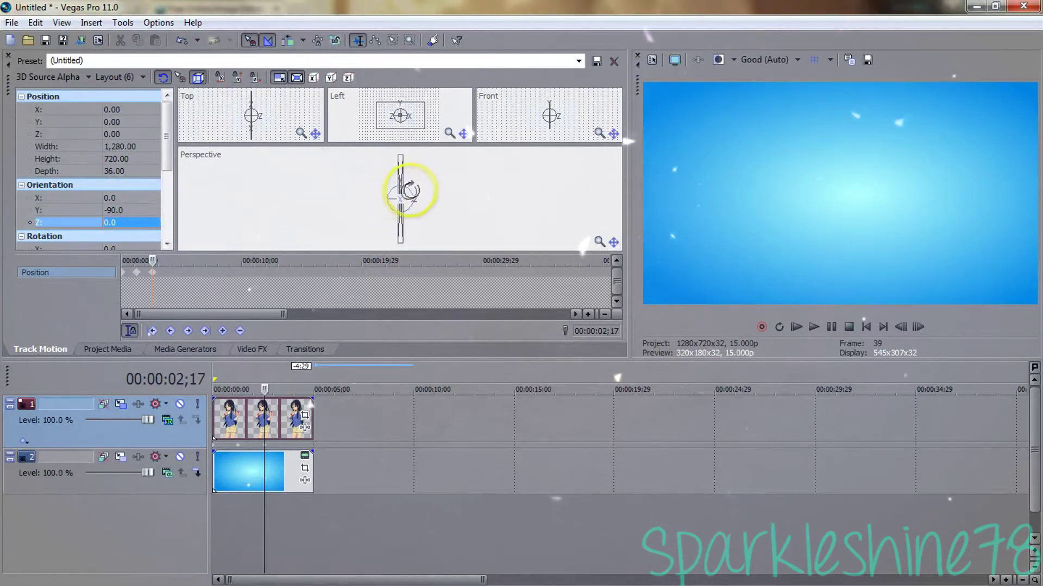
# Add a later orientation keyframe with Y rotation set back to 0.
pyautogui.moveTo(400, 198); pyautogui.dragTo(385, 200)
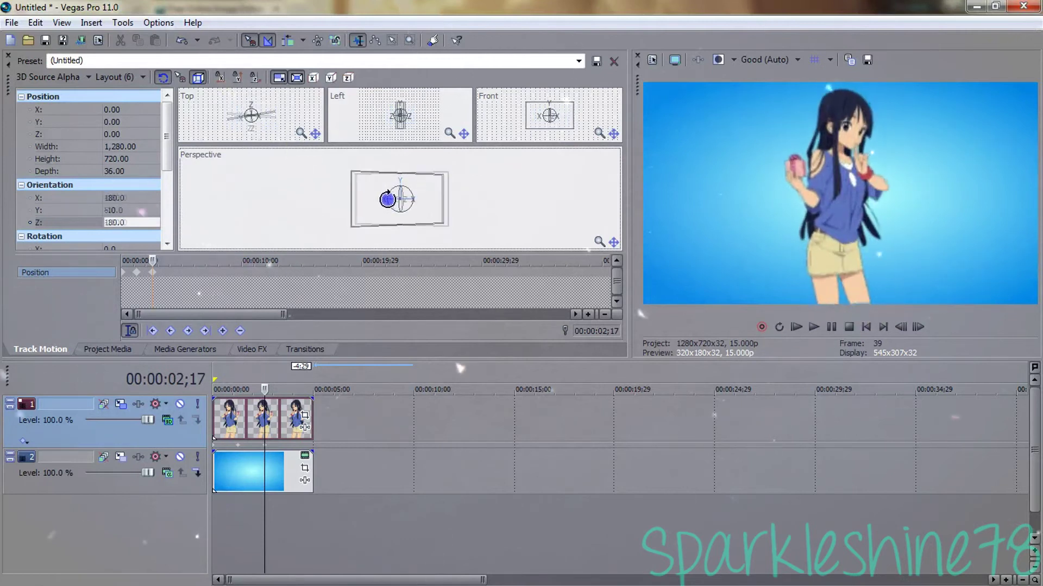
pyautogui.moveTo(385, 199); pyautogui.dragTo(385, 199)
pyautogui.doubleClick(116, 210)
pyautogui.write('0')
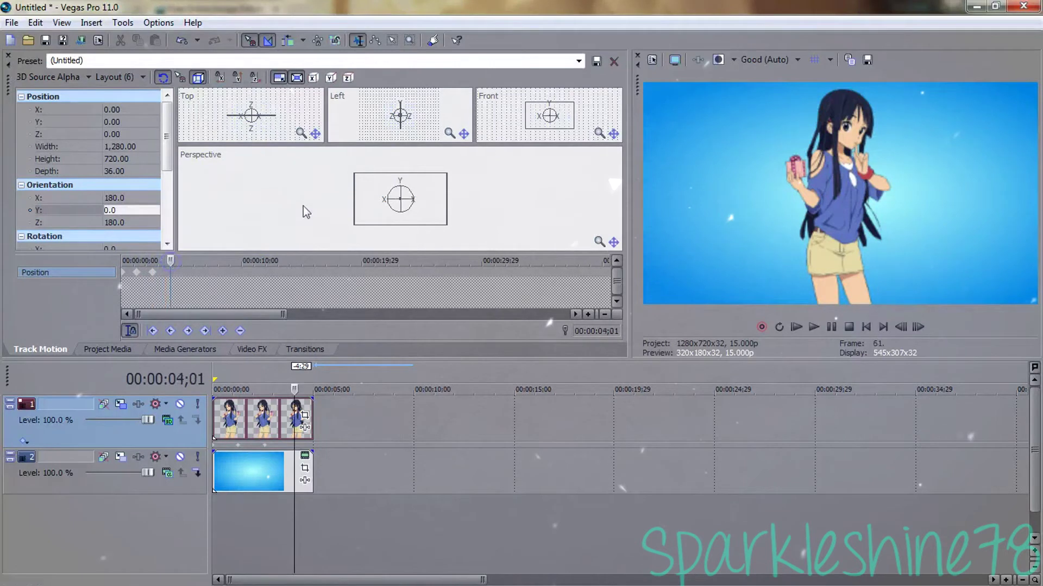
pyautogui.moveTo(385, 199); pyautogui.dragTo(386, 199)
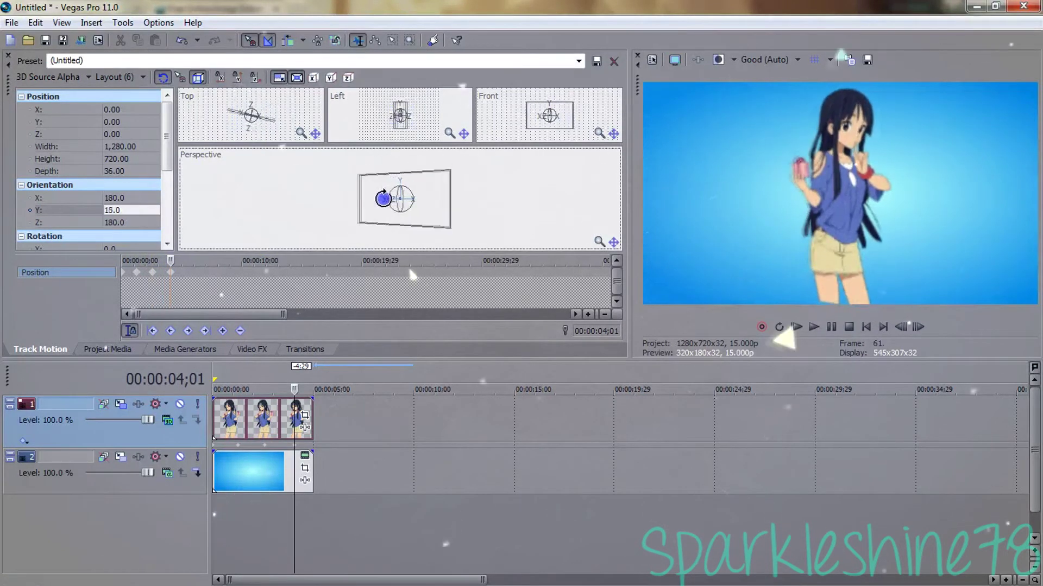
# Preview the flip animation and go back to the Project Media list.
pyautogui.click(797, 330)
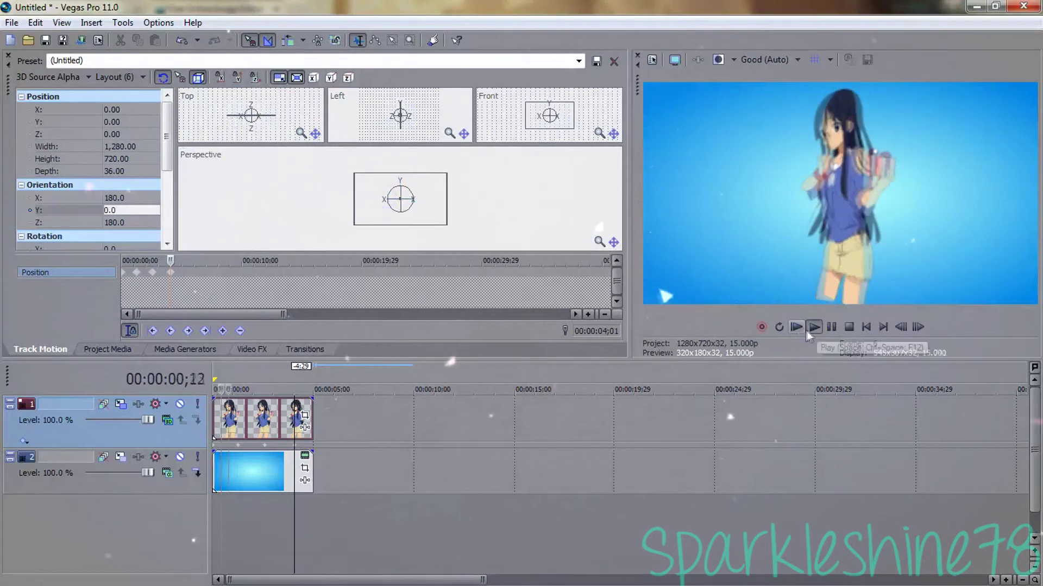
pyautogui.click(844, 327)
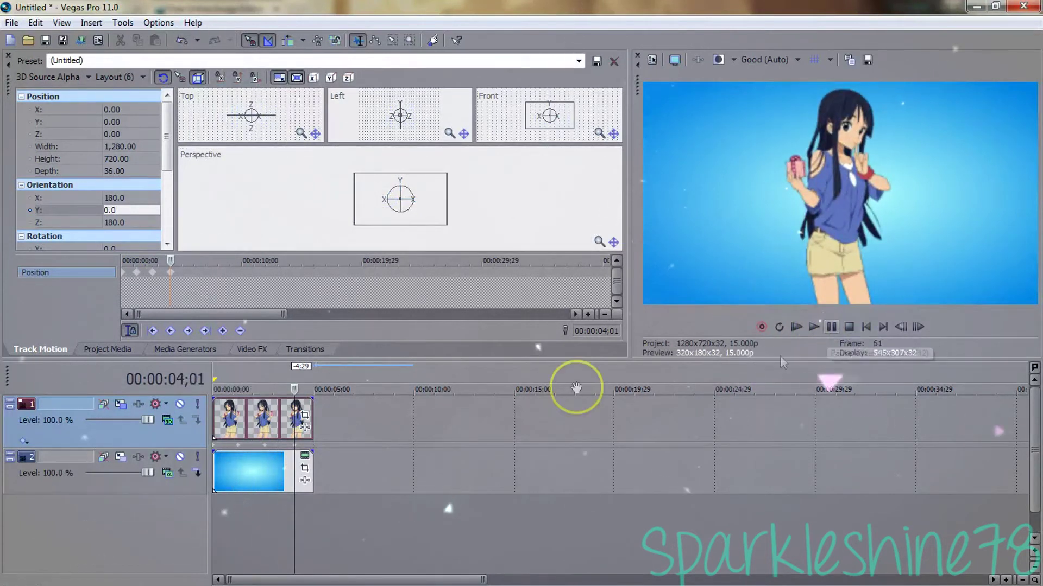
pyautogui.rightClick(188, 279)
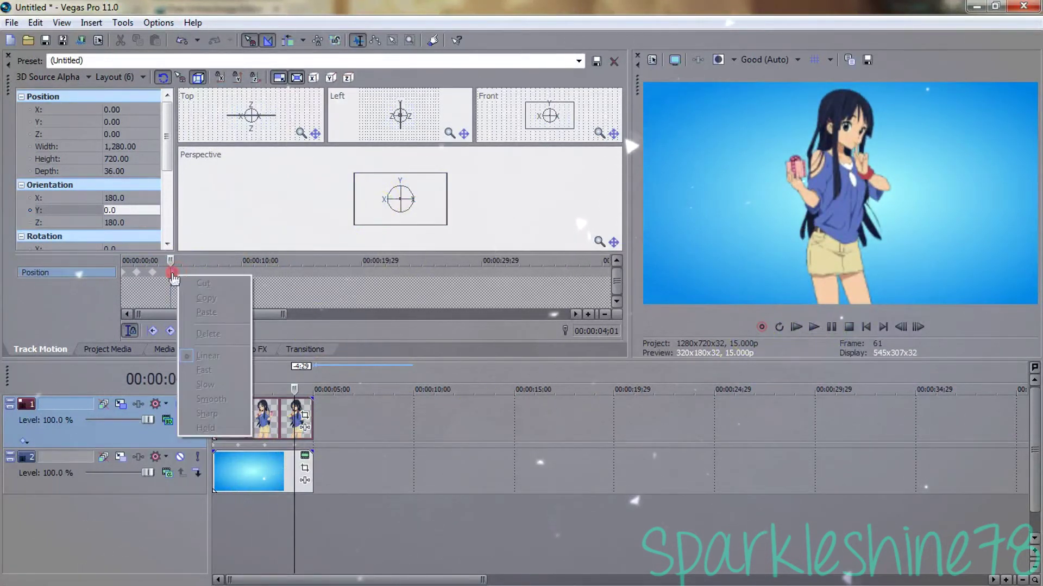
pyautogui.click(8, 55)
pyautogui.click(8, 55)
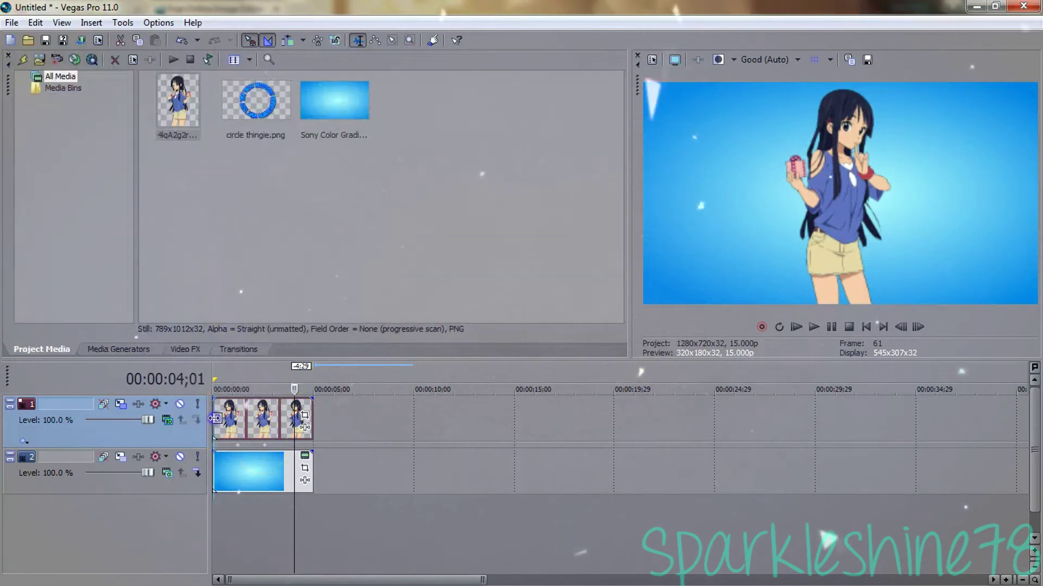
# Remove the circle thingie.png clip that landed on the character track by mistake.
pyautogui.hotkey('ctrl', 'Home')
pyautogui.moveTo(232, 383); pyautogui.dragTo(264, 119)
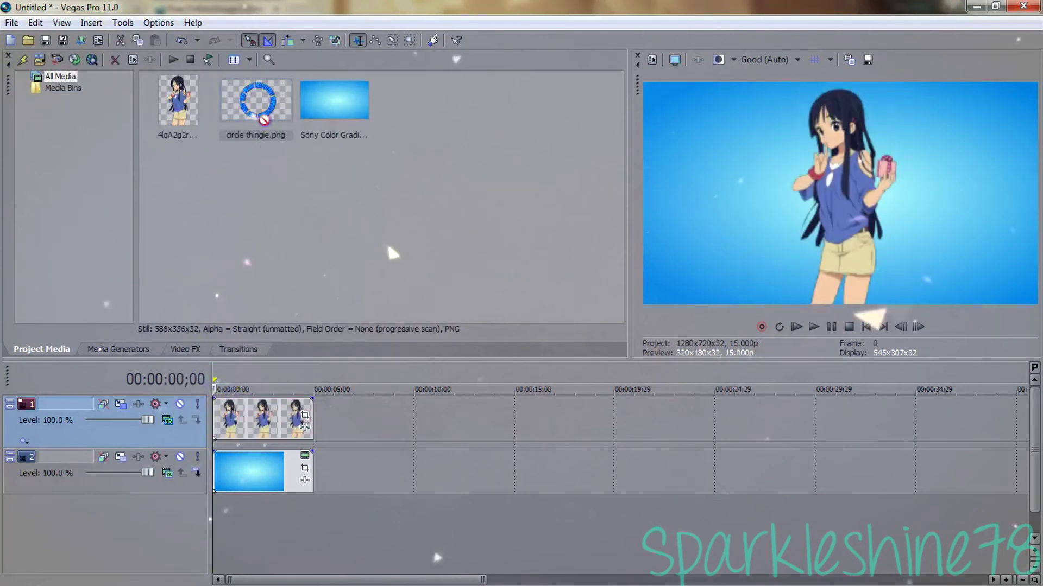
pyautogui.moveTo(249, 429); pyautogui.dragTo(247, 423)
pyautogui.rightClick(247, 421)
pyautogui.click(264, 188)
# Insert a new top video track and place circle thingie.png on it.
pyautogui.rightClick(176, 404)
pyautogui.click(177, 253)
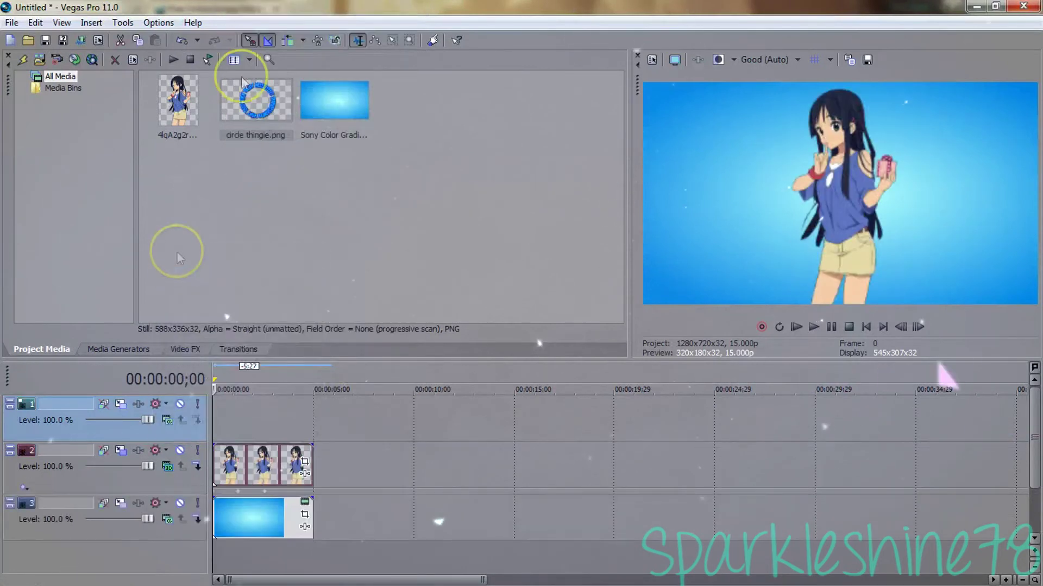
pyautogui.moveTo(220, 415); pyautogui.dragTo(222, 408)
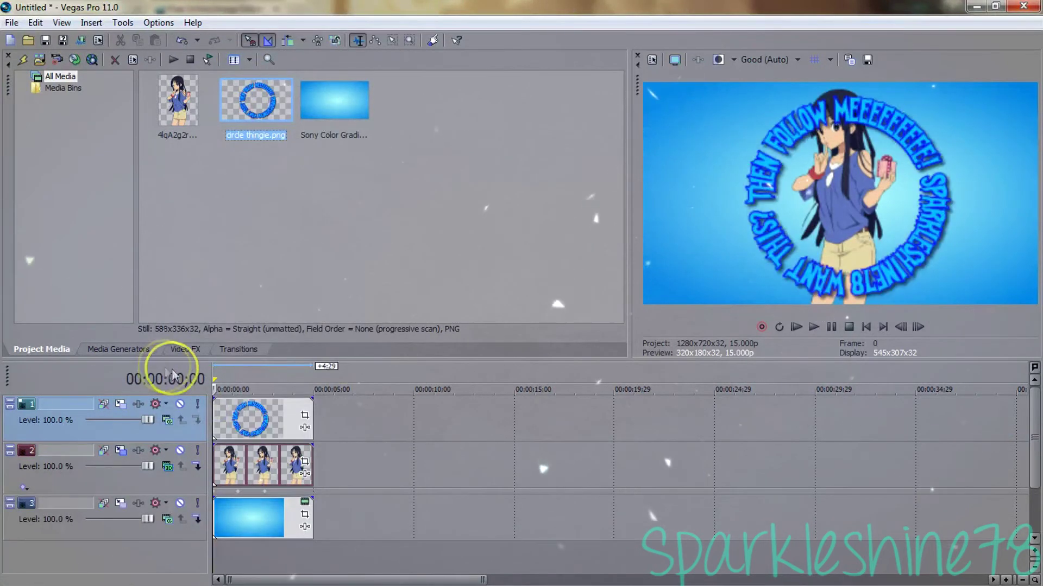
pyautogui.click(304, 415)
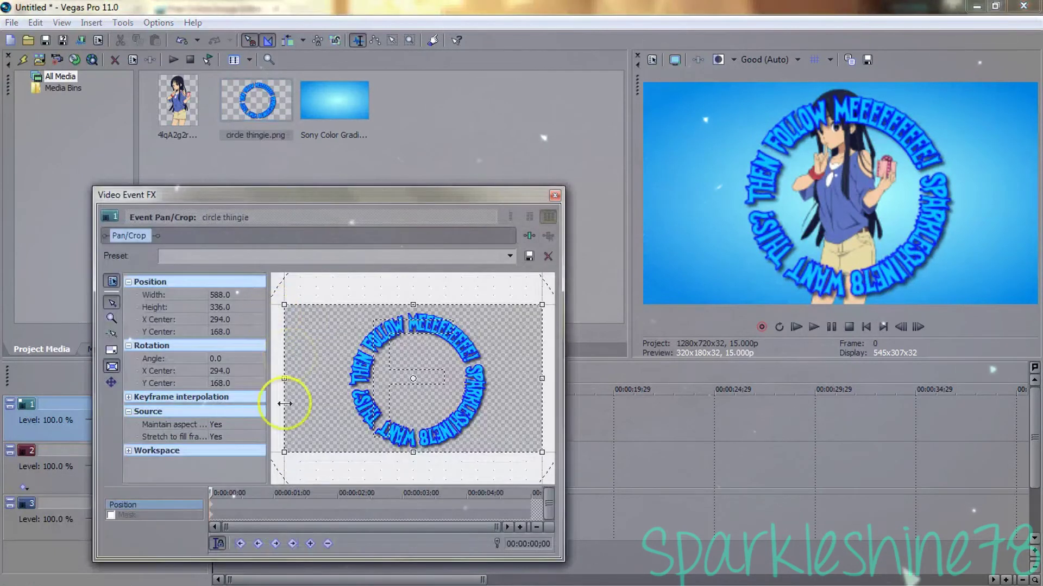
# Rotate the circle text at the clip start, then reset the rotation to 0 near the clip end.
pyautogui.moveTo(274, 412)
pyautogui.mouseDown()
pyautogui.moveTo(486, 411)
pyautogui.moveTo(486, 421)
pyautogui.mouseUp()
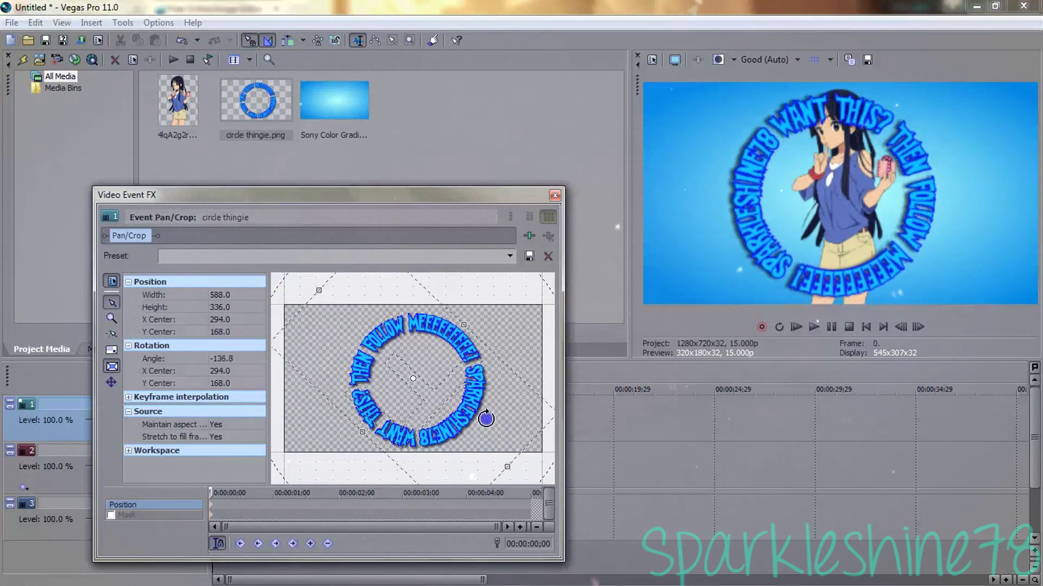
pyautogui.moveTo(221, 493)
pyautogui.mouseDown()
pyautogui.moveTo(531, 493)
pyautogui.moveTo(475, 493)
pyautogui.mouseUp()
pyautogui.moveTo(302, 384)
pyautogui.mouseDown()
pyautogui.moveTo(314, 351)
pyautogui.moveTo(287, 321)
pyautogui.mouseUp()
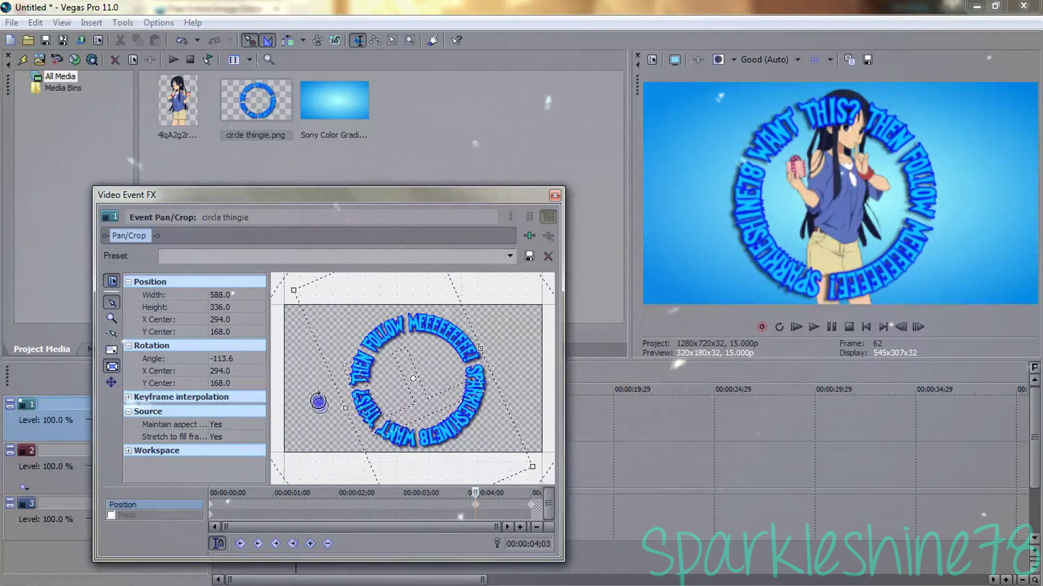
pyautogui.rightClick(293, 336)
pyautogui.click(320, 345)
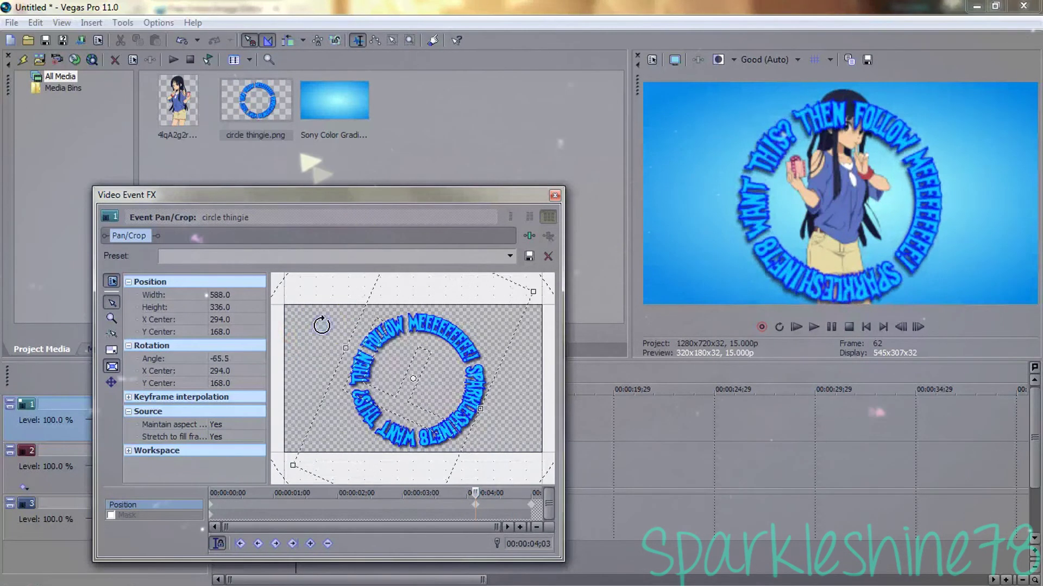
# Set a new end-angle keyframe for the circle text, close Pan/Crop and preview the spin.
pyautogui.moveTo(279, 389)
pyautogui.mouseDown()
pyautogui.moveTo(416, 350)
pyautogui.moveTo(422, 359)
pyautogui.mouseUp()
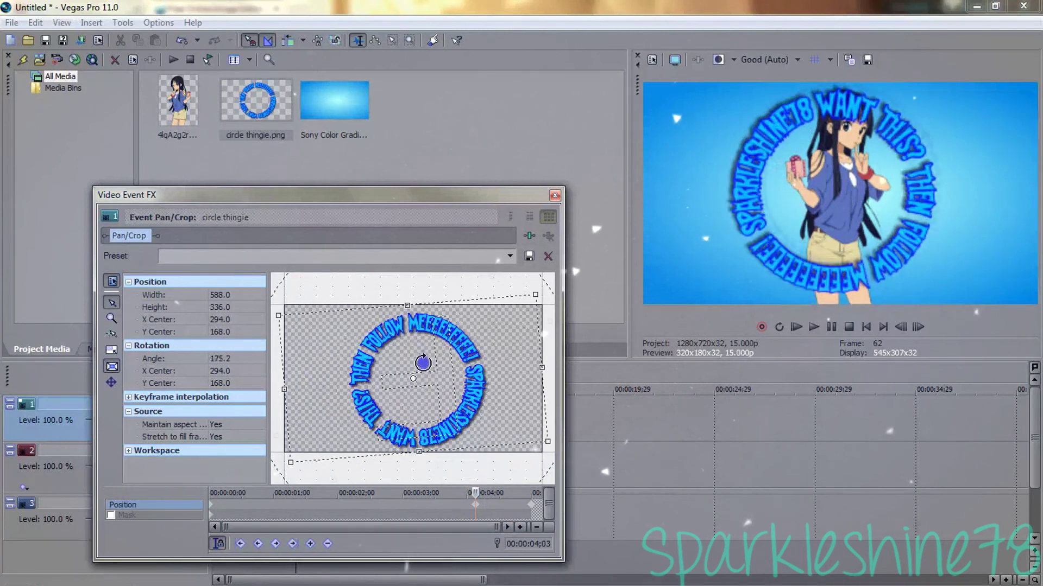
pyautogui.rightClick(531, 509)
pyautogui.click(522, 287)
pyautogui.click(466, 505)
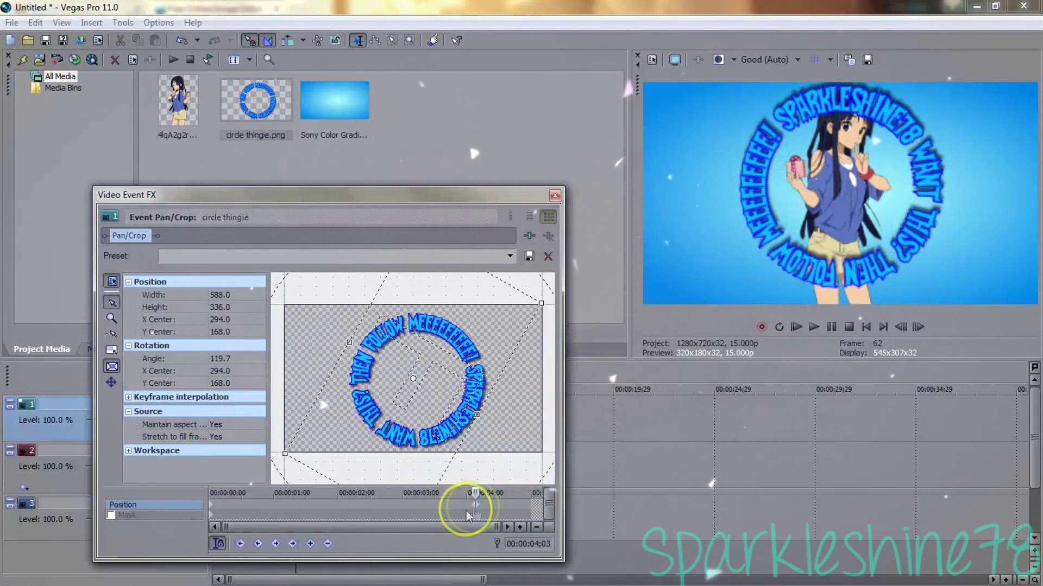
pyautogui.click(537, 506)
pyautogui.click(554, 197)
pyautogui.click(814, 327)
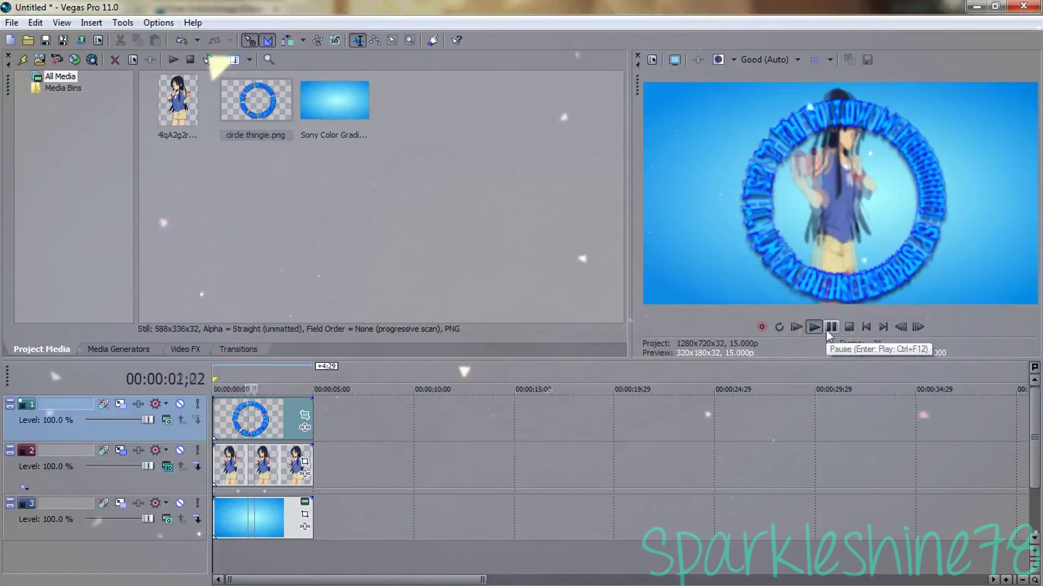
pyautogui.click(849, 326)
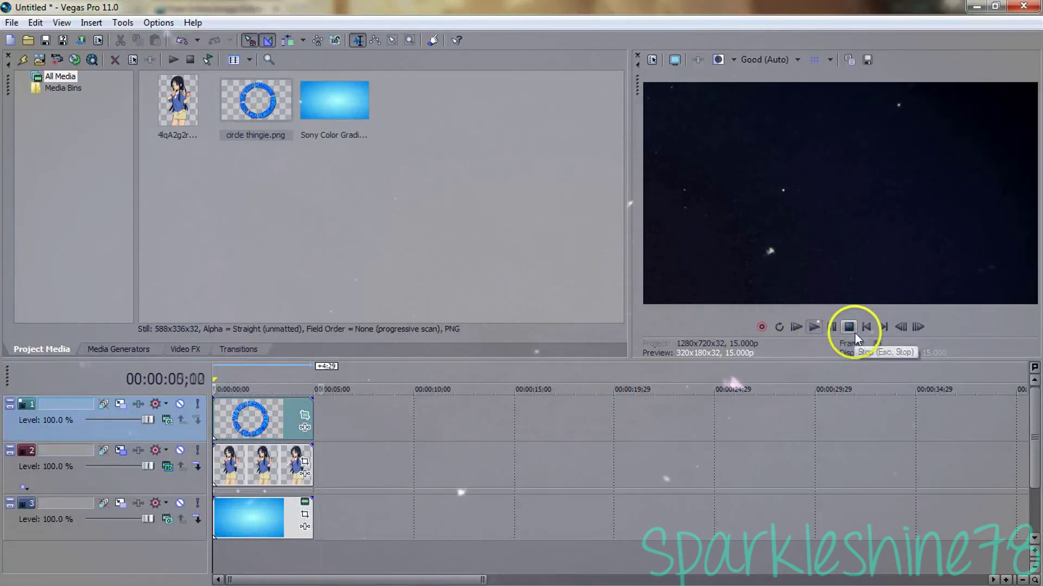
pyautogui.click(826, 327)
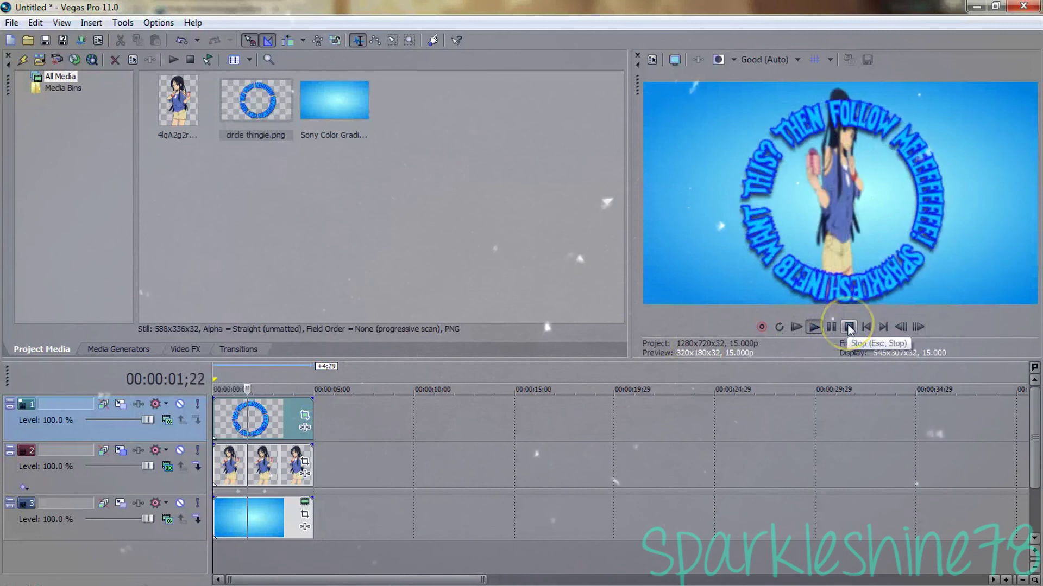
pyautogui.click(848, 327)
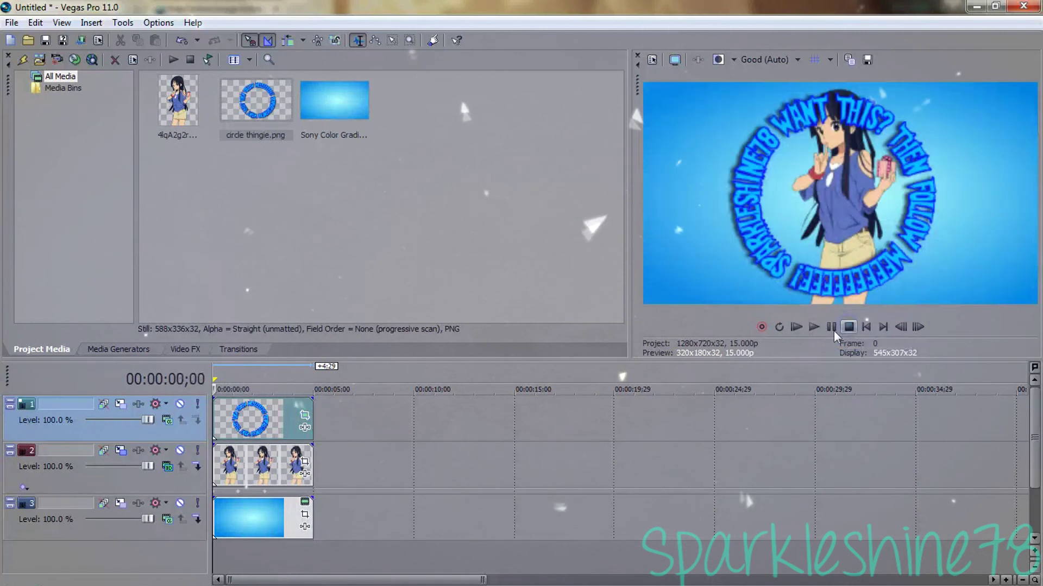